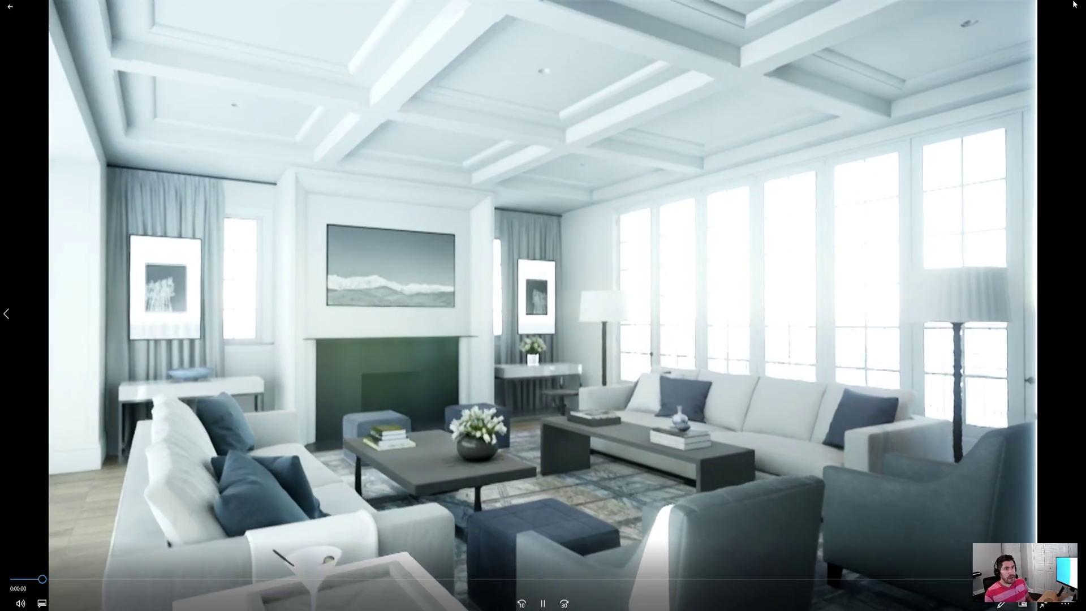
Step: Look around the finished living room scene in Unreal Editor, covering the fireplace, windows, sofas and coffee tables
{"action": "left_click", "coordinate": [542, 603]}
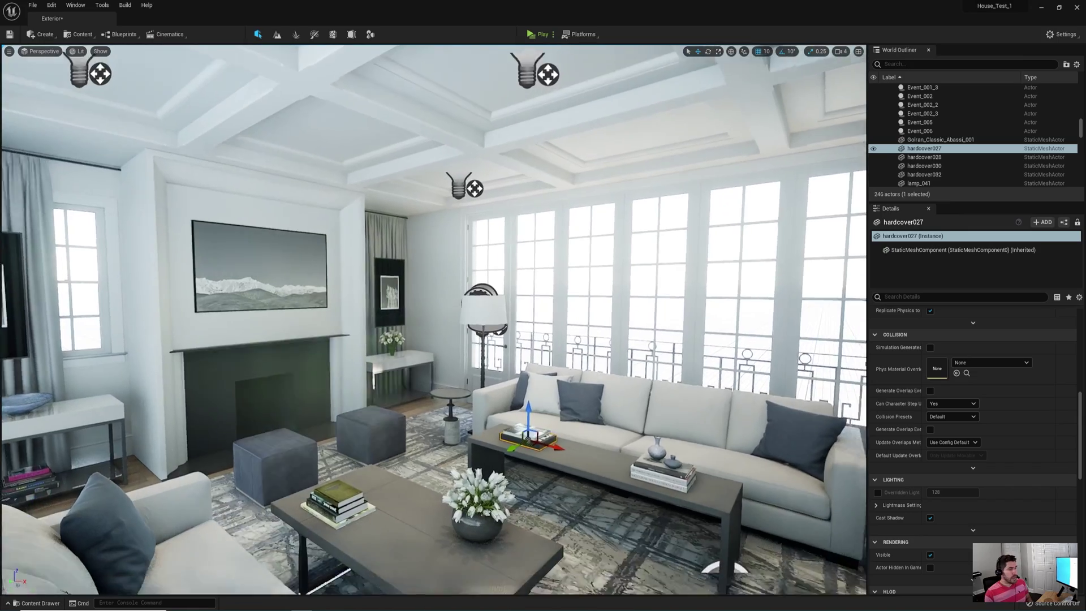
{"action": "right_click_drag", "start_coordinate": [434, 320], "coordinate": [627, 379]}
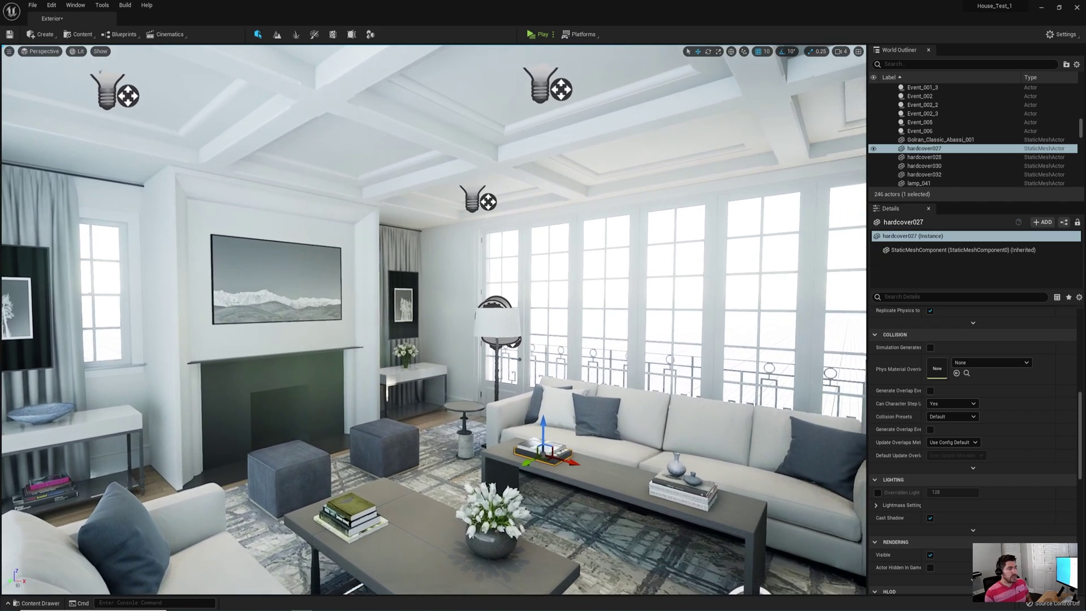
{"action": "right_click_drag", "start_coordinate": [434, 319], "coordinate": [448, 327]}
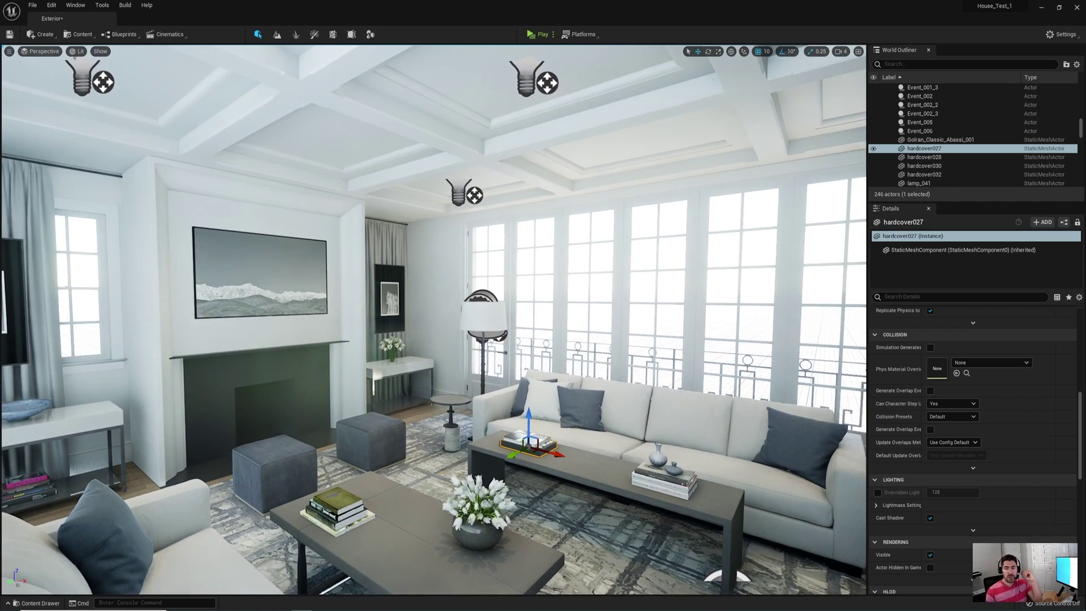
{"action": "right_click_drag", "start_coordinate": [768, 455], "coordinate": [857, 444]}
{"action": "right_click_drag", "start_coordinate": [609, 460], "coordinate": [587, 457]}
{"action": "right_click_drag", "start_coordinate": [562, 318], "coordinate": [562, 318]}
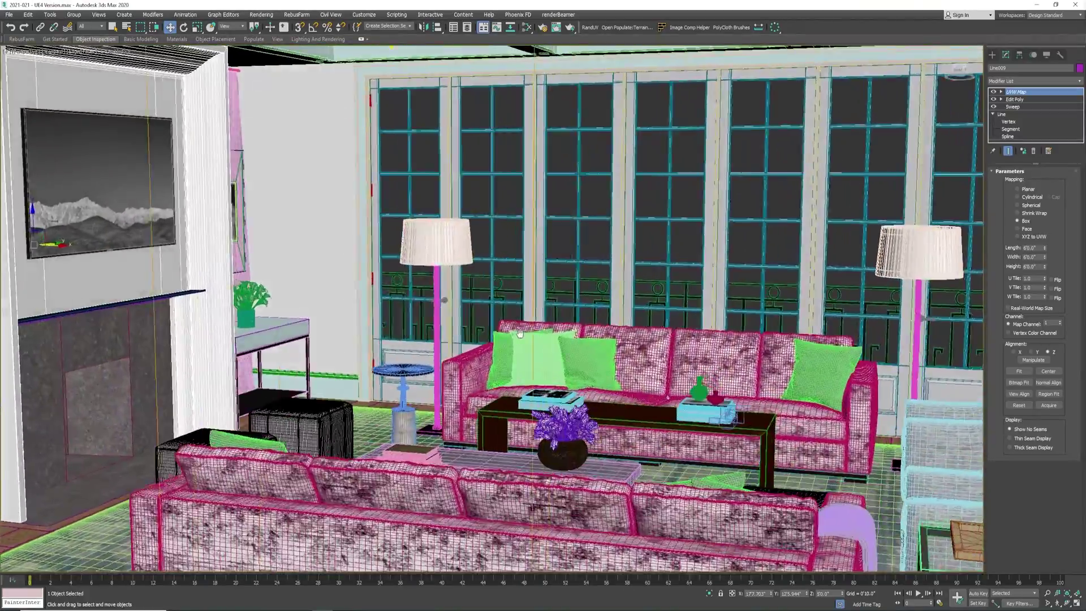
Step: In 3ds Max, invert the category hiding to isolate the cameras, delete all of them, and unhide every category
{"action": "left_click", "coordinate": [1033, 55]}
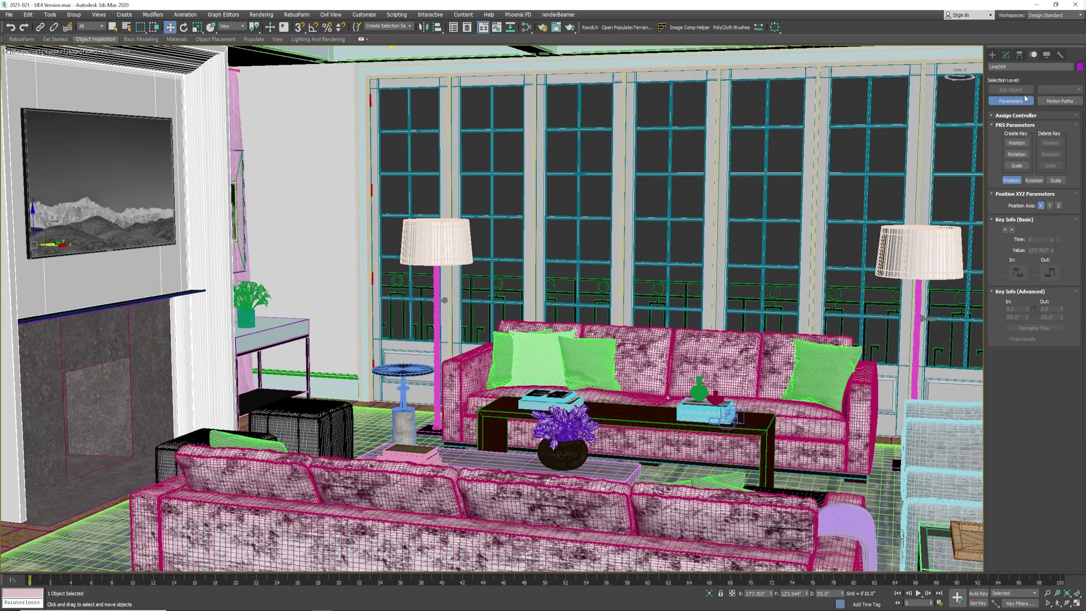
{"action": "left_click", "coordinate": [1046, 55]}
{"action": "left_click", "coordinate": [1052, 160]}
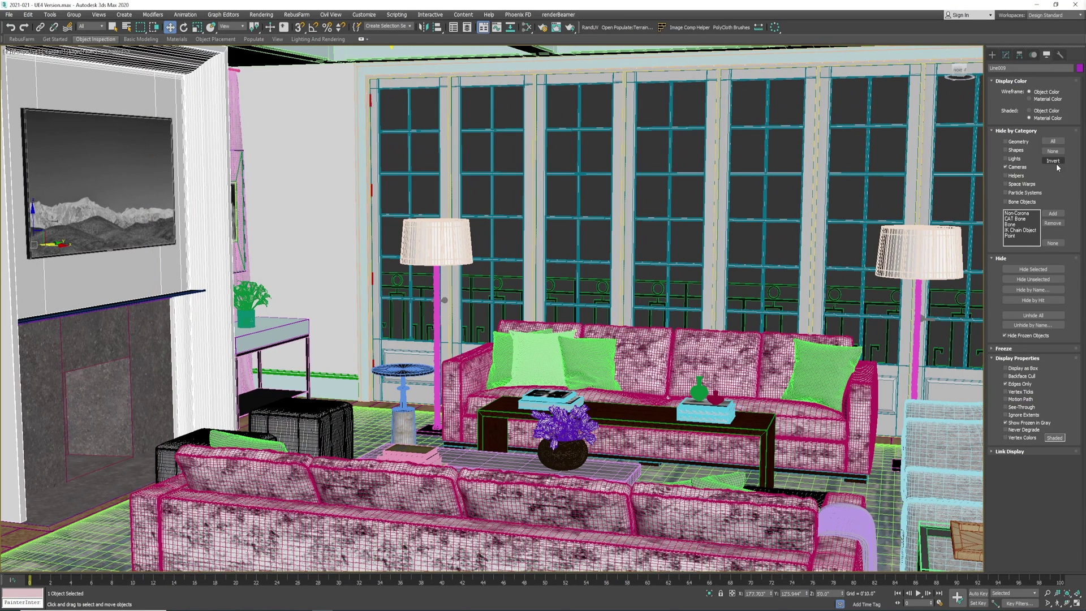
{"action": "key", "text": "ctrl+a"}
{"action": "key", "text": "Delete"}
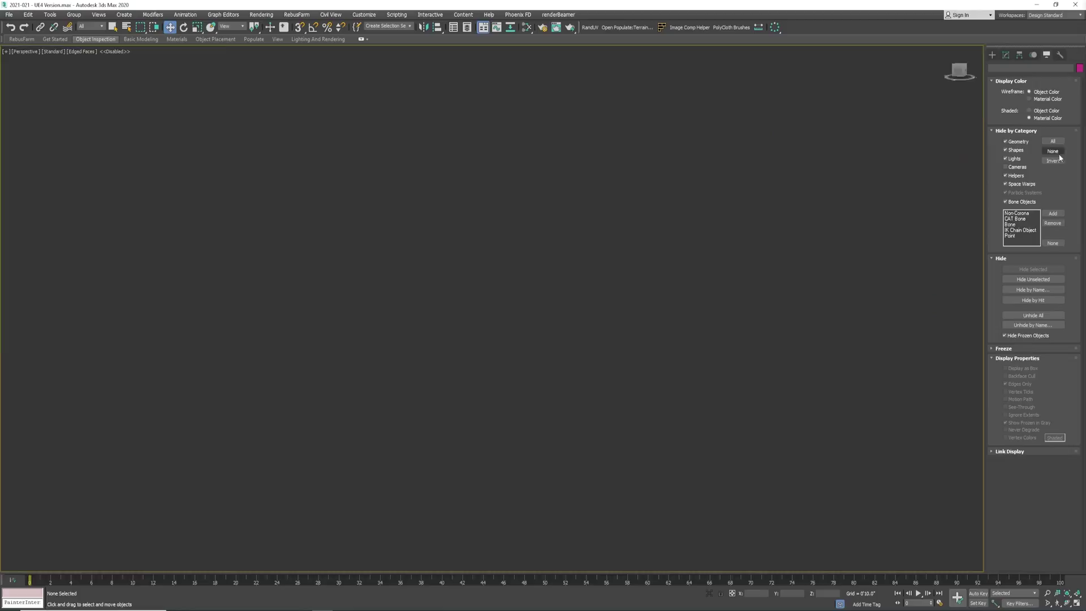
{"action": "left_click", "coordinate": [1056, 152]}
{"action": "mouse_move", "coordinate": [477, 288]}
{"action": "middle_mouse_down"}
{"action": "mouse_move", "coordinate": [588, 286]}
{"action": "mouse_move", "coordinate": [486, 274]}
{"action": "middle_mouse_up"}
Step: Start a scene export and set the save location to the Unreal Projects folder in Documents
{"action": "left_click", "coordinate": [9, 15]}
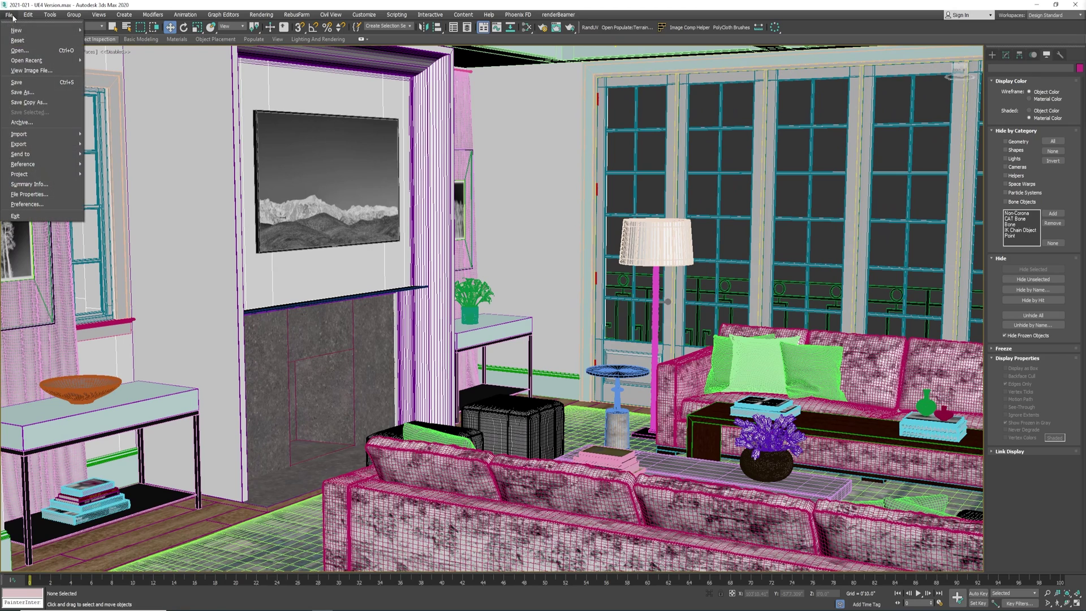
{"action": "mouse_move", "coordinate": [53, 144]}
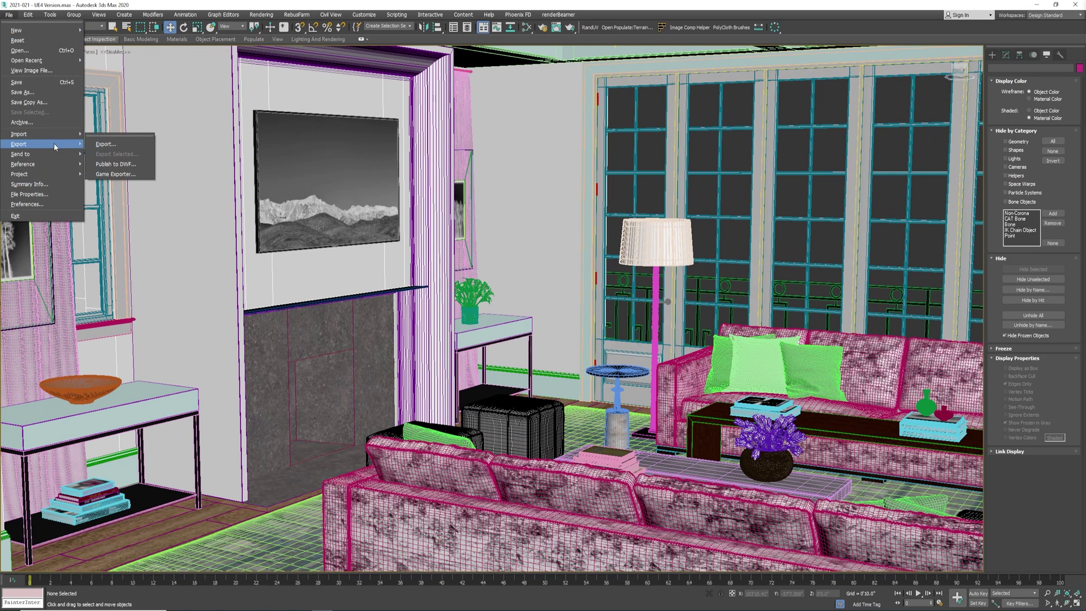
{"action": "left_click", "coordinate": [107, 144]}
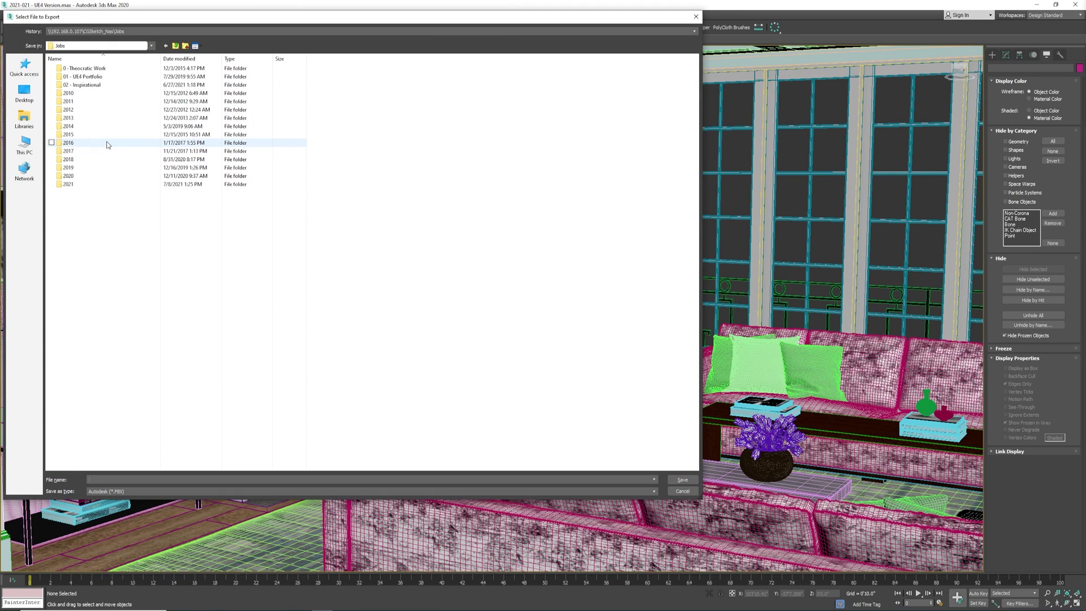
{"action": "left_click", "coordinate": [125, 46]}
{"action": "left_click", "coordinate": [125, 46]}
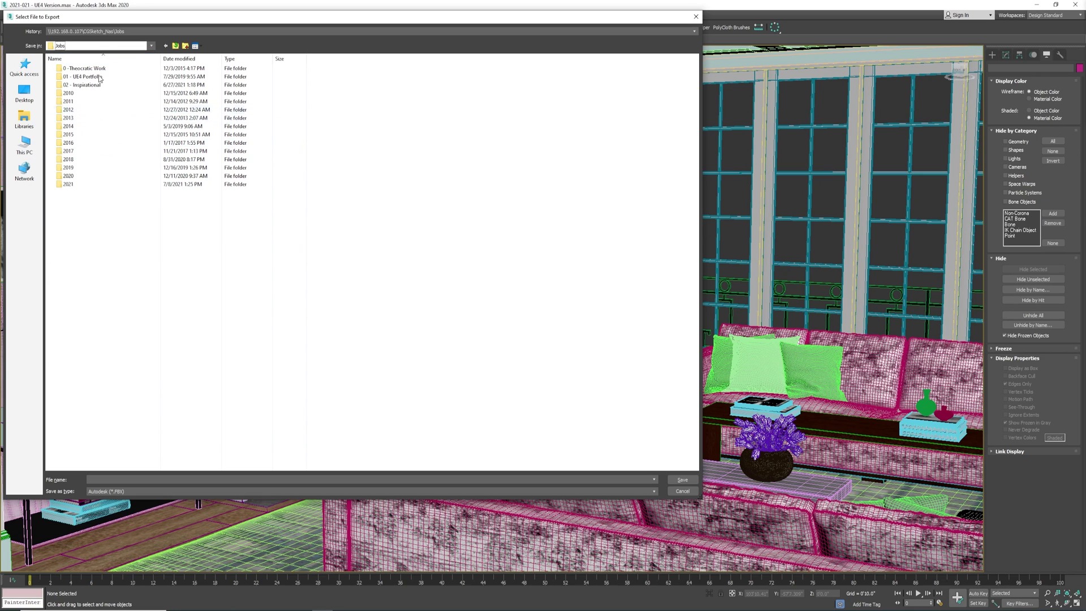
{"action": "left_click", "coordinate": [109, 48]}
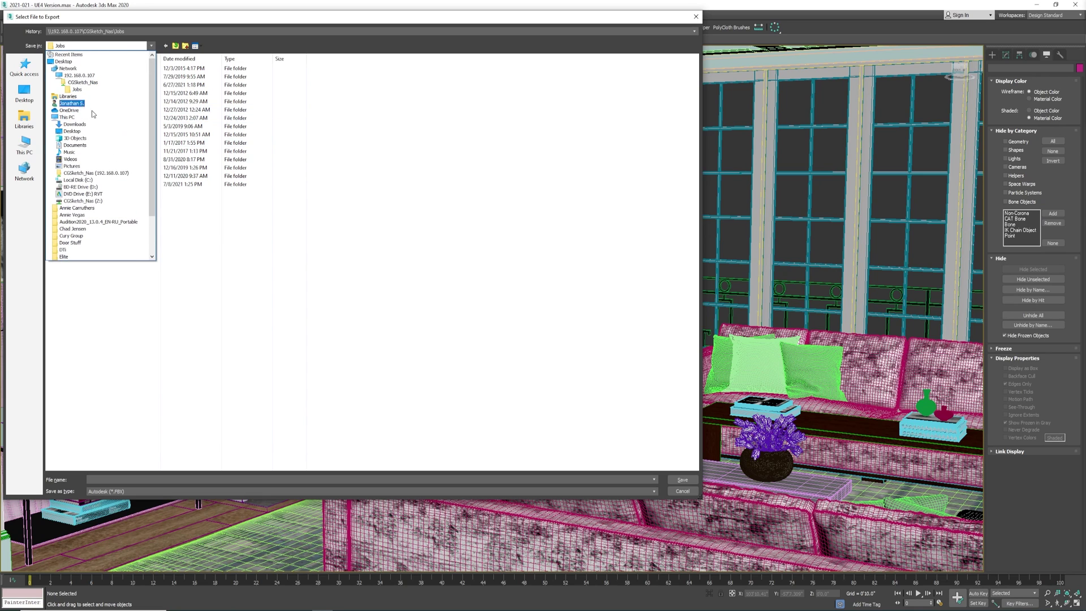
{"action": "left_click", "coordinate": [93, 145]}
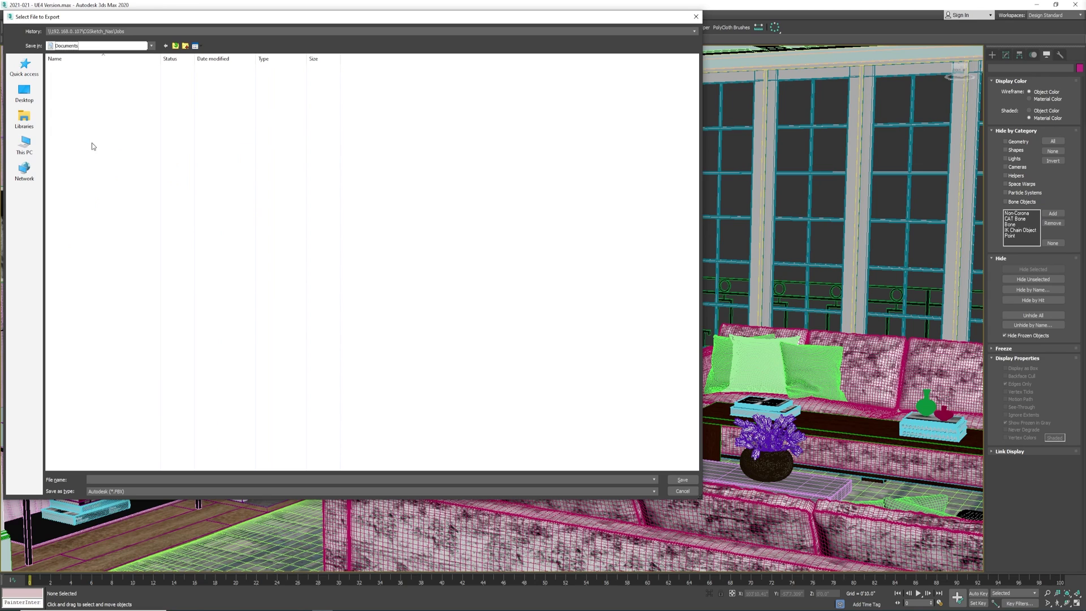
{"action": "double_click", "coordinate": [78, 252]}
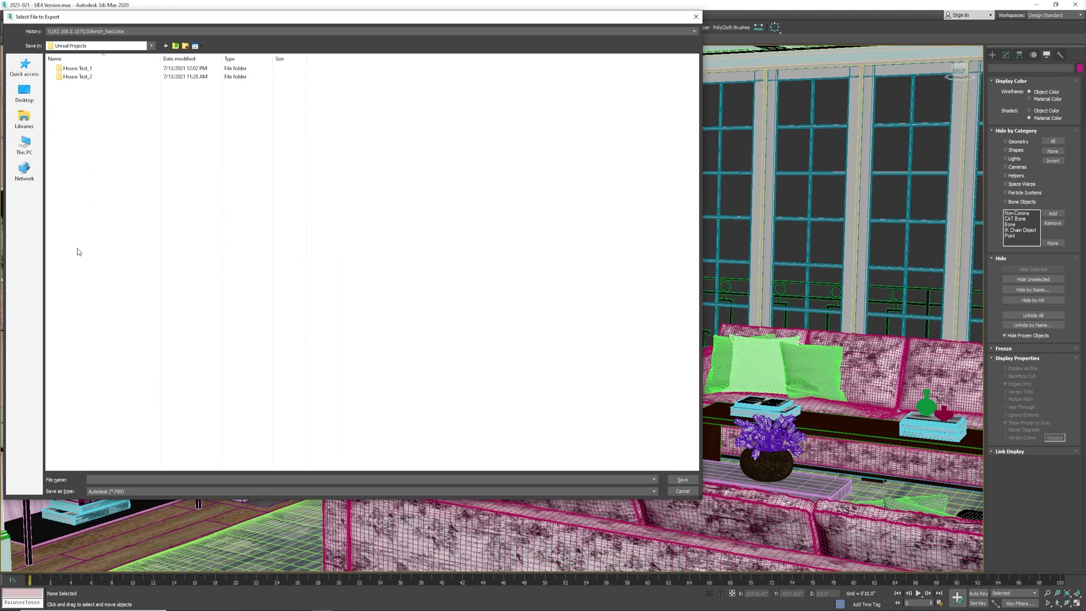
Step: Create a new folder named House_Test_3 inside Unreal Projects and open it as the export location
{"action": "right_click", "coordinate": [70, 116]}
{"action": "mouse_move", "coordinate": [99, 218]}
{"action": "left_click", "coordinate": [173, 218]}
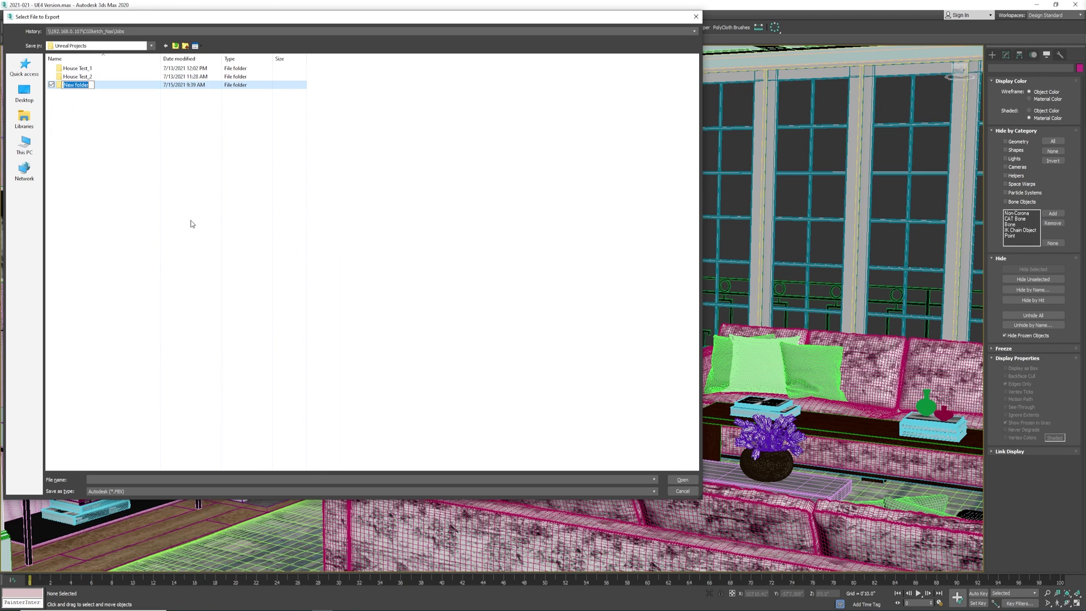
{"action": "type", "text": "House_Test_3"}
{"action": "key", "text": "Return"}
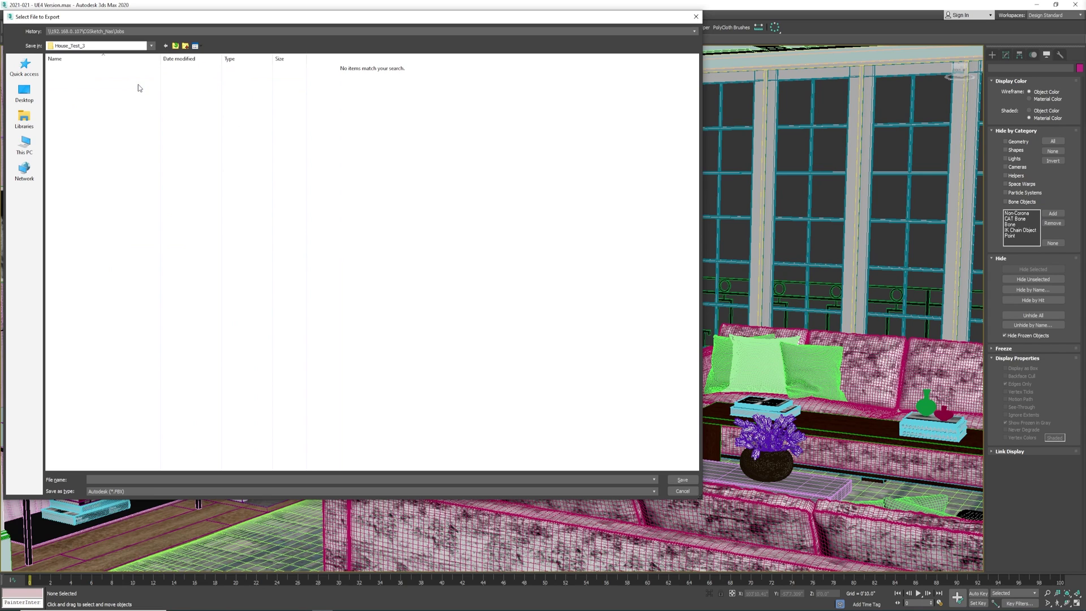
Step: Export the visible objects as an Unreal Datasmith file named House_Test_3 with current-frame-only transforms, and close the output warnings
{"action": "left_click", "coordinate": [142, 491]}
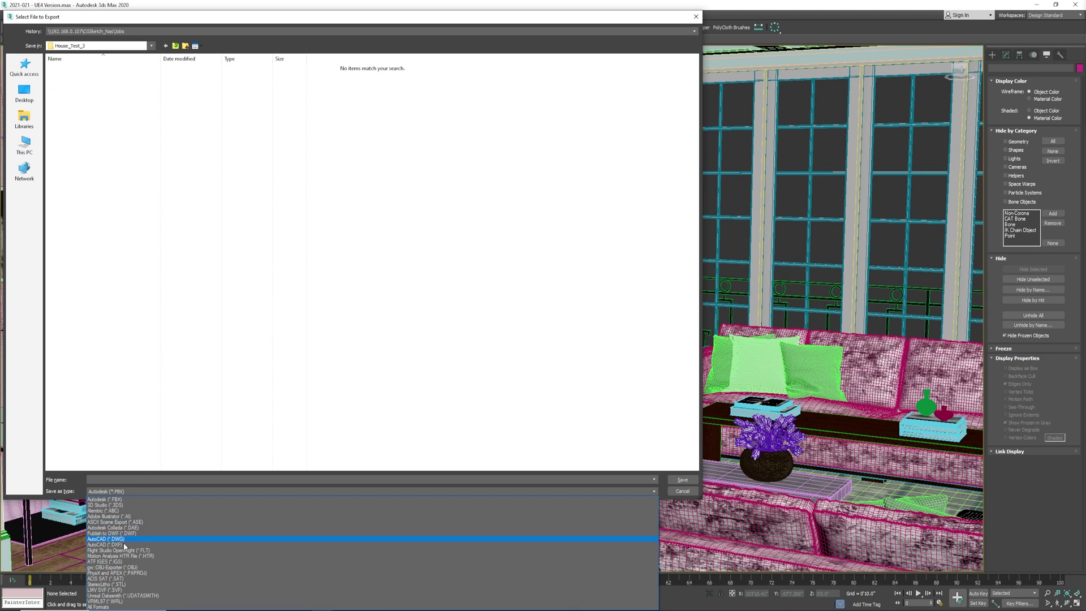
{"action": "left_click", "coordinate": [133, 596]}
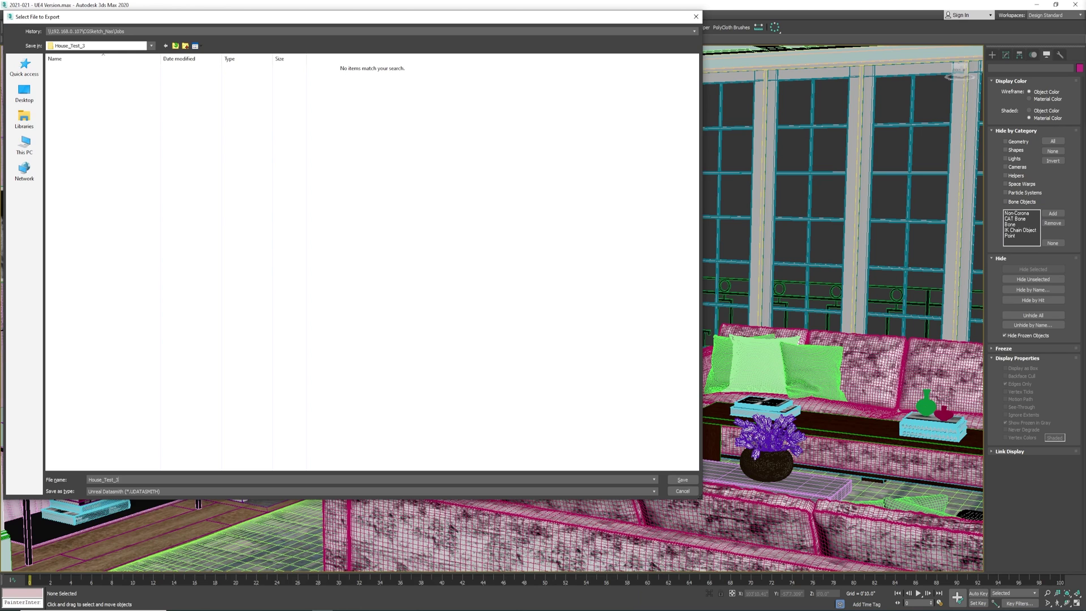
{"action": "key", "text": "Return"}
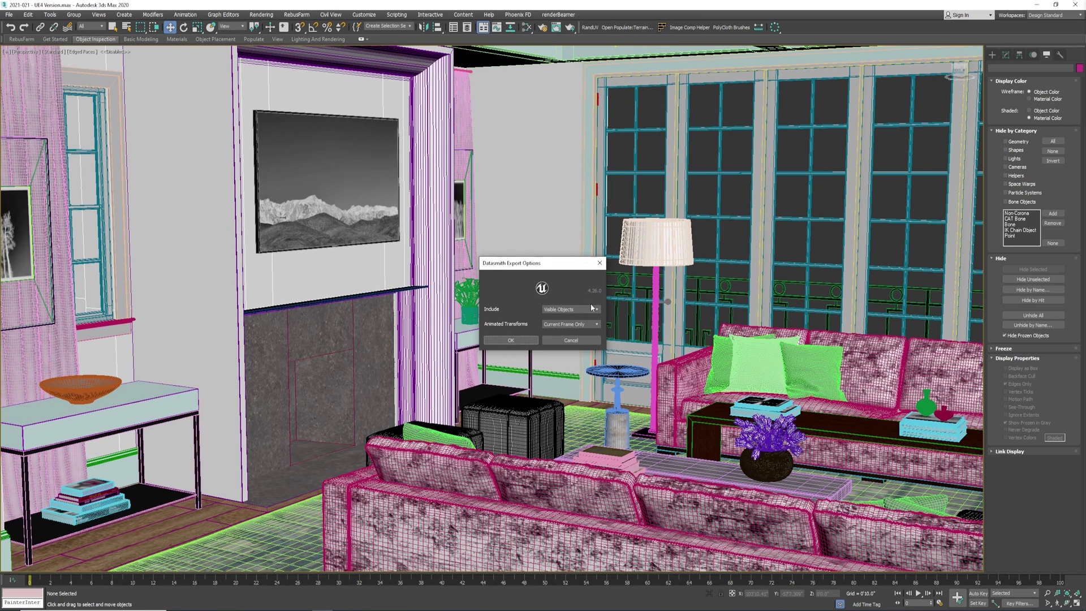
{"action": "left_click", "coordinate": [511, 340]}
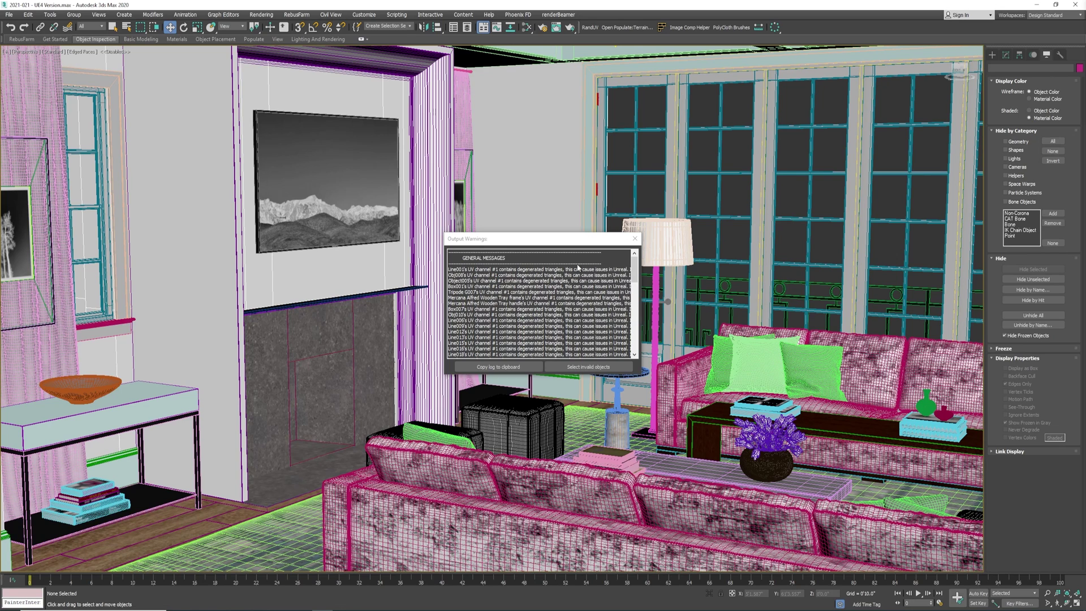
{"action": "scroll", "coordinate": [578, 269], "scroll_direction": "down", "scroll_amount": 15}
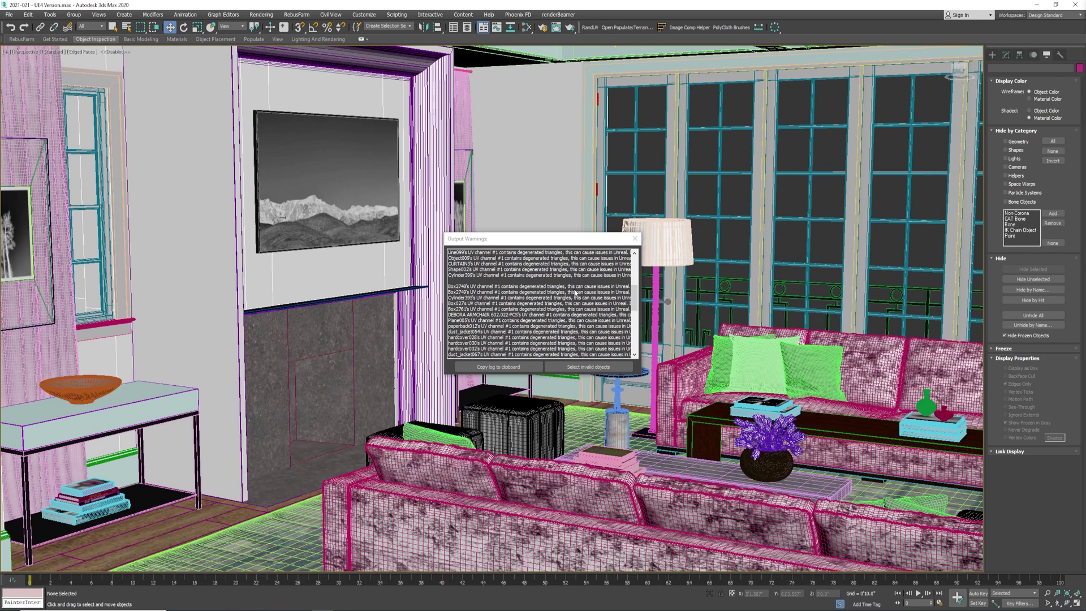
{"action": "left_click", "coordinate": [634, 239]}
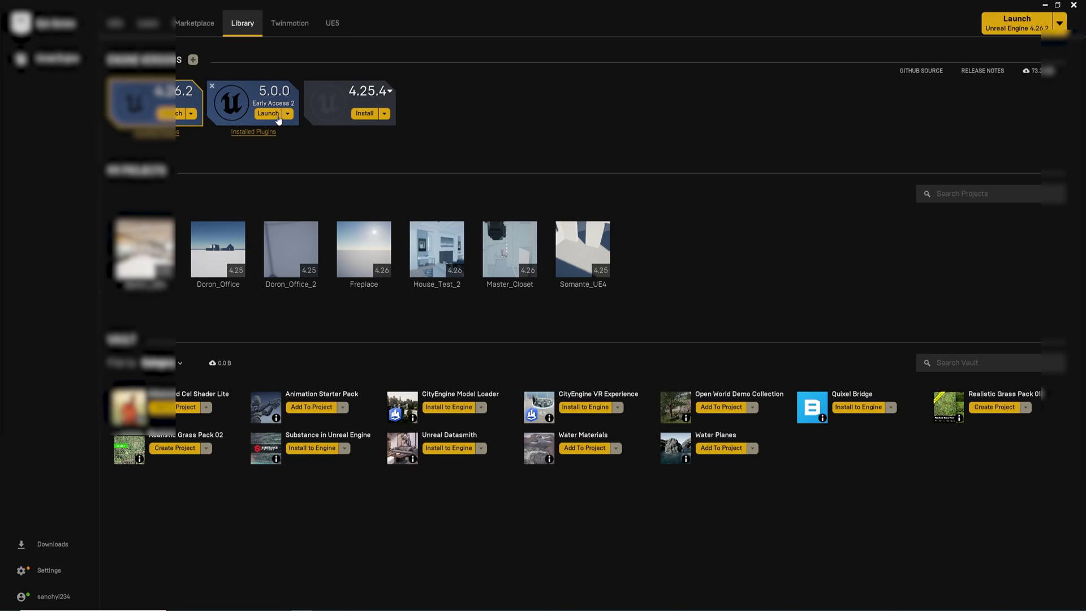
Step: Launch Unreal Editor 5 and create an Archvis template project named House_Test_3 in the Unreal Projects\House_Test_3 folder
{"action": "left_click", "coordinate": [278, 117]}
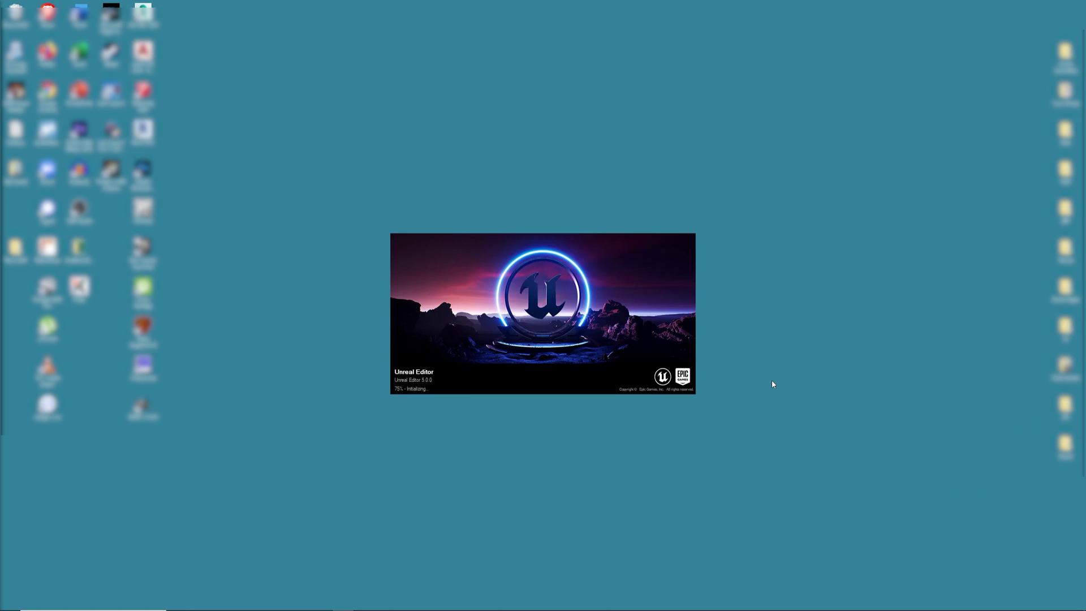
{"action": "left_click", "coordinate": [489, 191]}
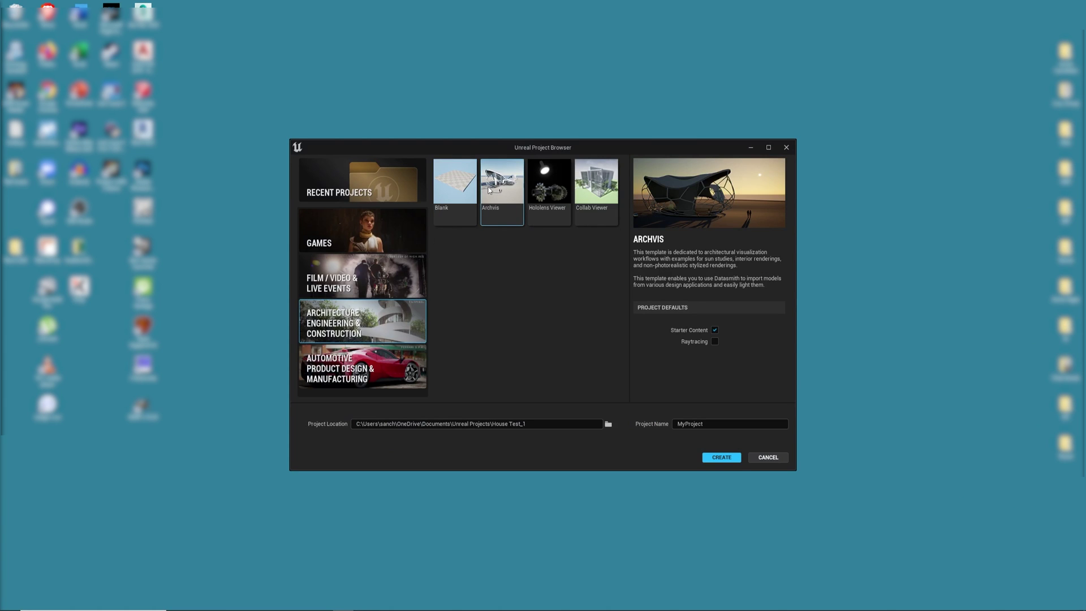
{"action": "left_click", "coordinate": [608, 425]}
{"action": "left_click", "coordinate": [428, 162]}
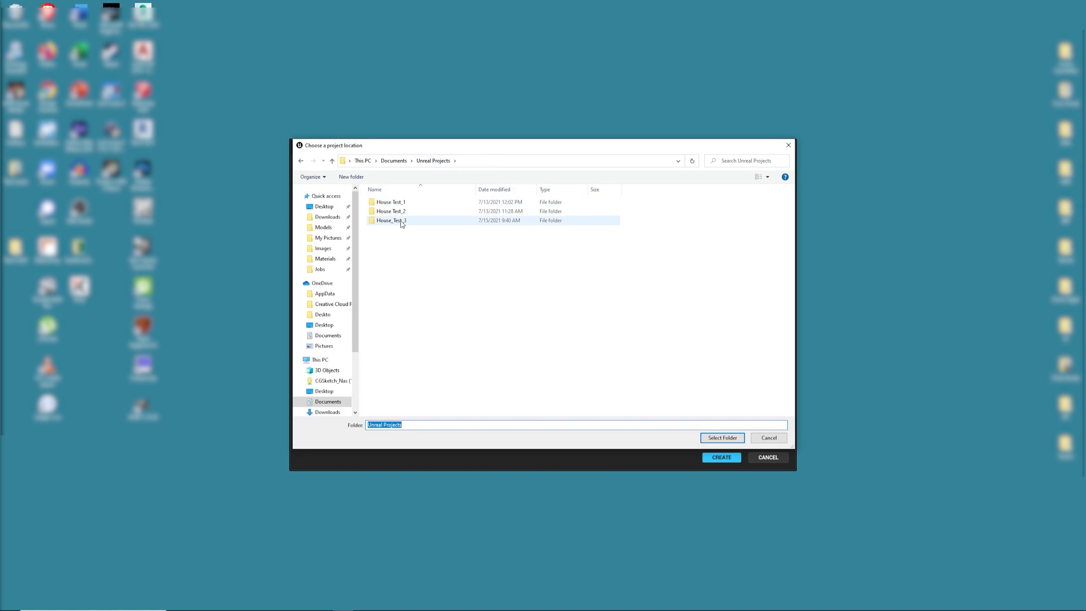
{"action": "double_click", "coordinate": [401, 223]}
{"action": "left_click", "coordinate": [719, 438]}
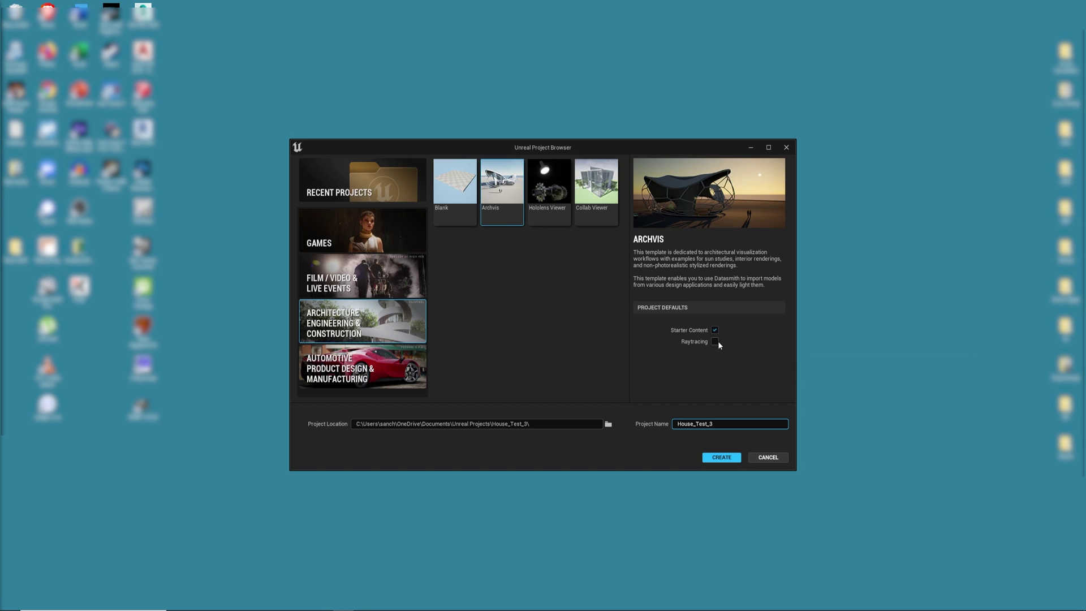
{"action": "left_click", "coordinate": [723, 458]}
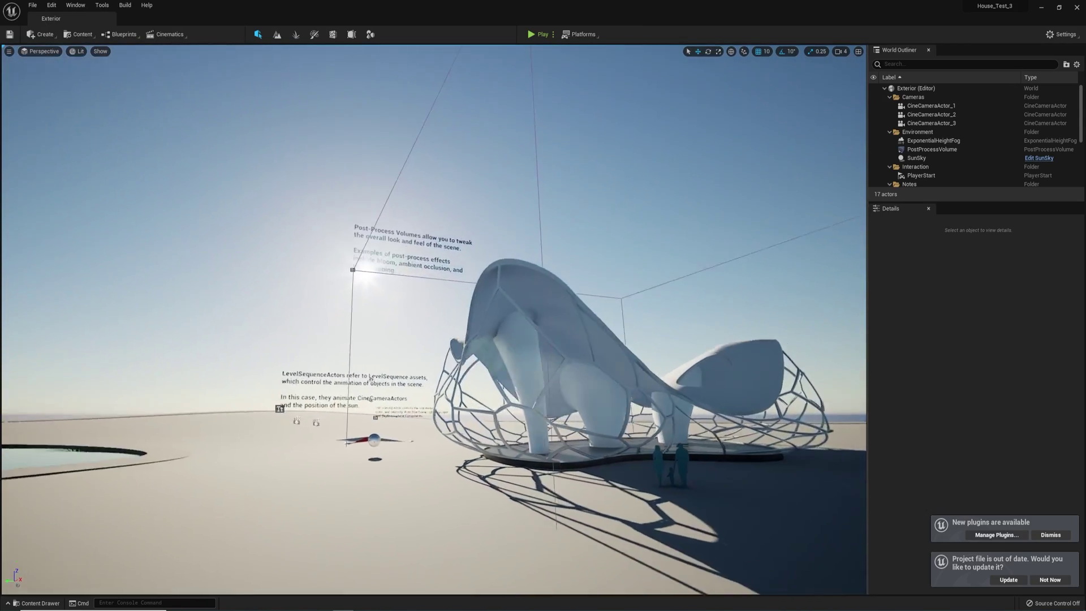
Step: Delete the three text actors in the Notes folder of the Exterior level
{"action": "right_click_drag", "start_coordinate": [433, 320], "coordinate": [300, 319]}
{"action": "key", "text": "w"}
{"action": "key", "text": "w"}
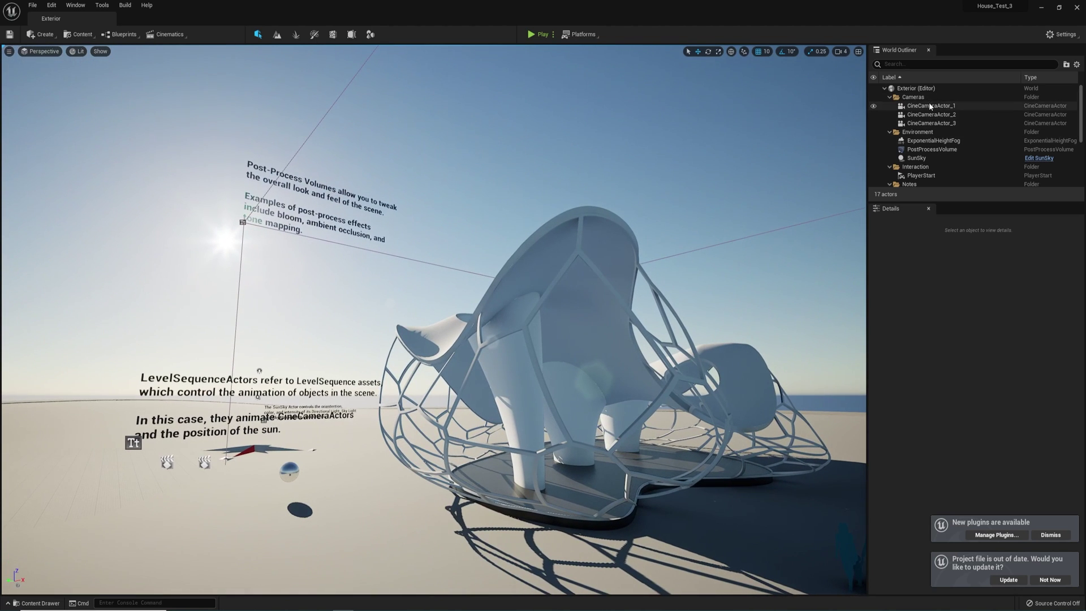
{"action": "scroll", "coordinate": [933, 116], "scroll_direction": "down", "scroll_amount": 3}
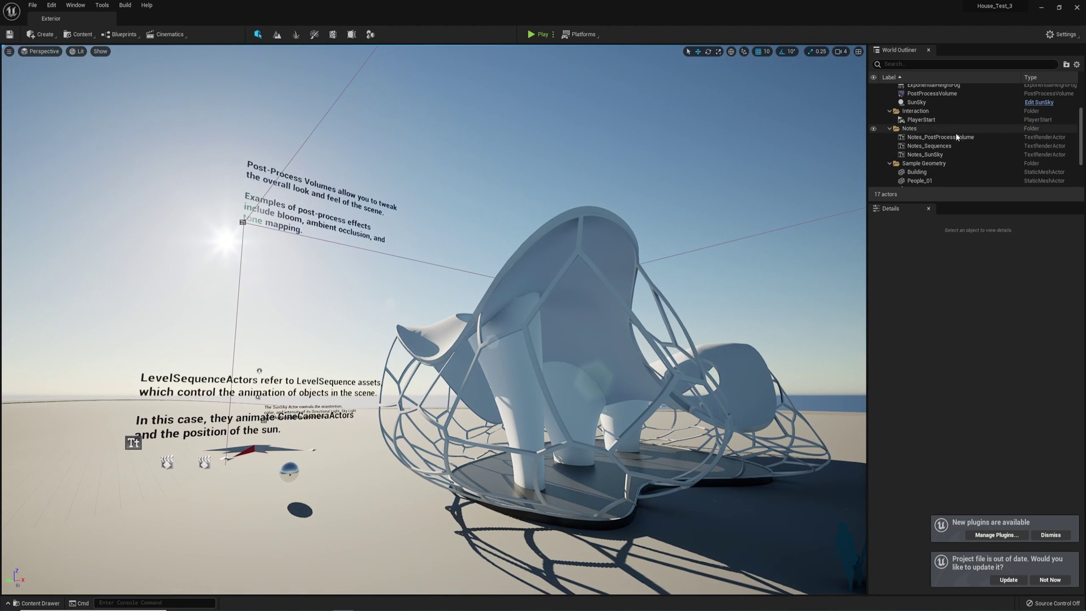
{"action": "left_click", "coordinate": [952, 129]}
{"action": "left_click", "coordinate": [934, 157], "text": "shift"}
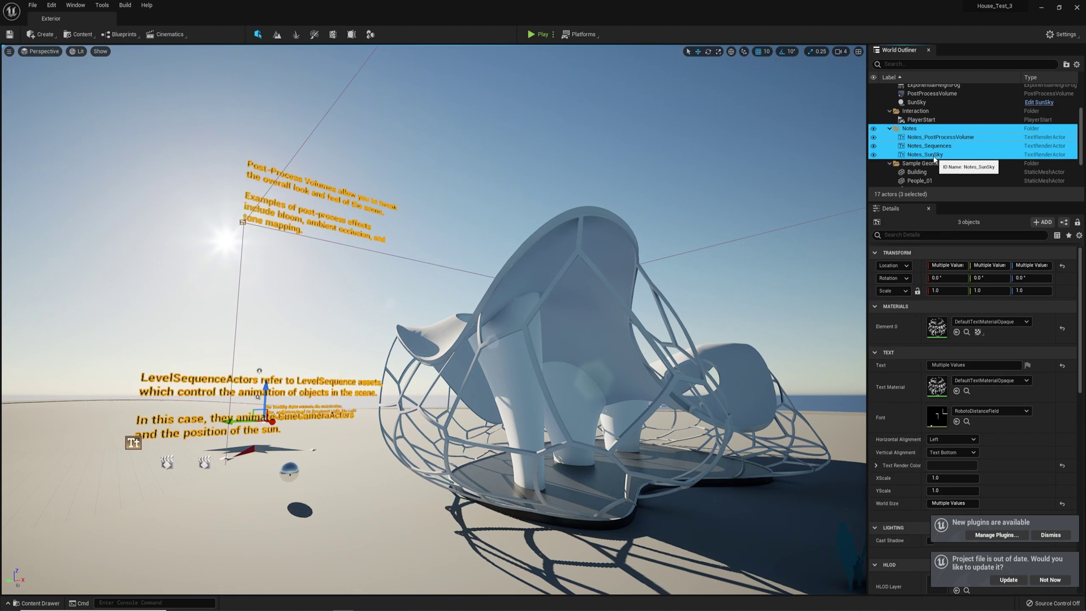
{"action": "key", "text": "Delete"}
Step: Delete all Sample Geometry actors, from Building through Terrain, including both people and the sphere
{"action": "left_click", "coordinate": [917, 139]}
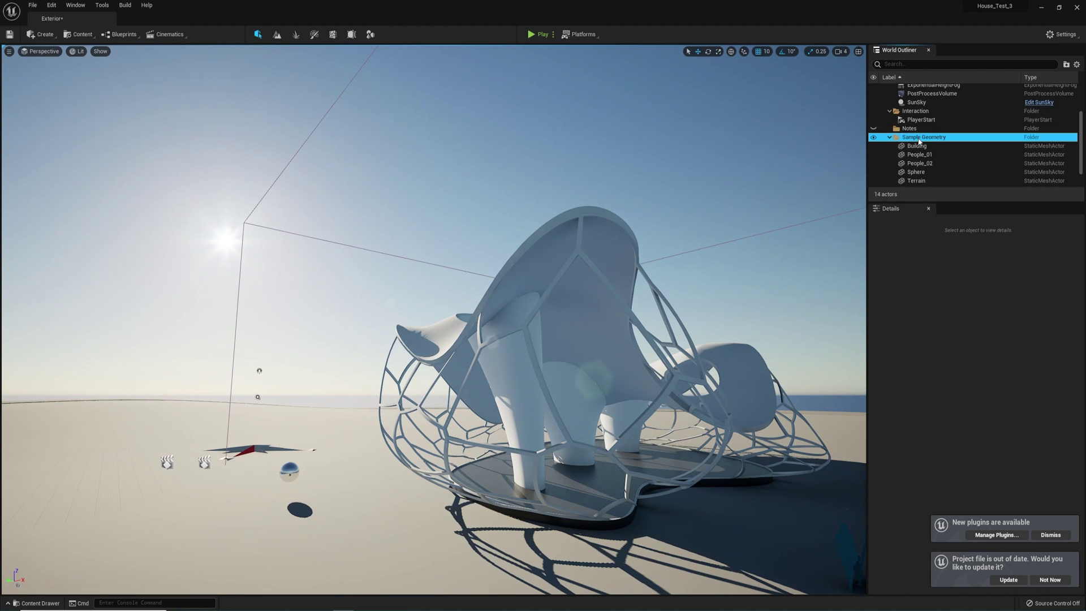
{"action": "scroll", "coordinate": [919, 144], "scroll_direction": "down", "scroll_amount": 1}
{"action": "left_click", "coordinate": [977, 157], "text": "shift"}
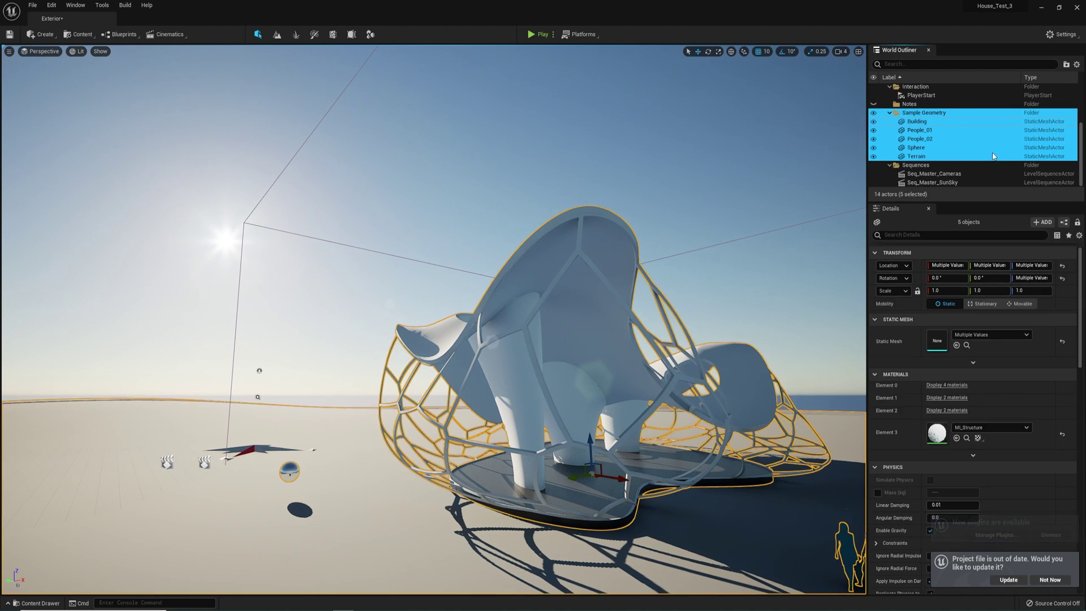
{"action": "key", "text": "Delete"}
Step: Update the out-of-date project file
{"action": "right_click_drag", "start_coordinate": [859, 163], "coordinate": [849, 286]}
{"action": "right_click_drag", "start_coordinate": [857, 187], "coordinate": [739, 344]}
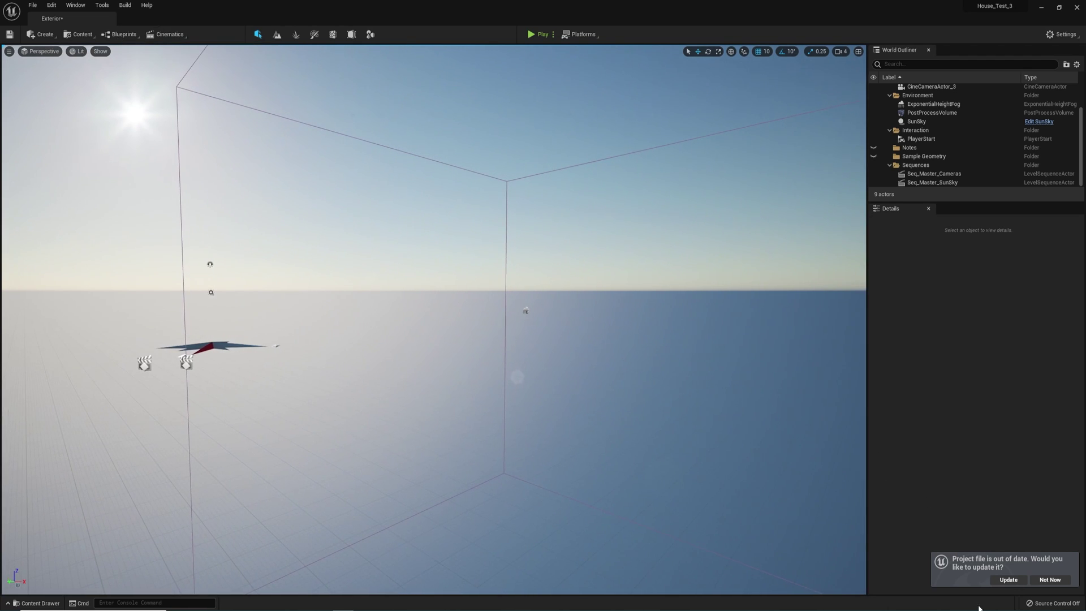
{"action": "left_click", "coordinate": [1005, 581]}
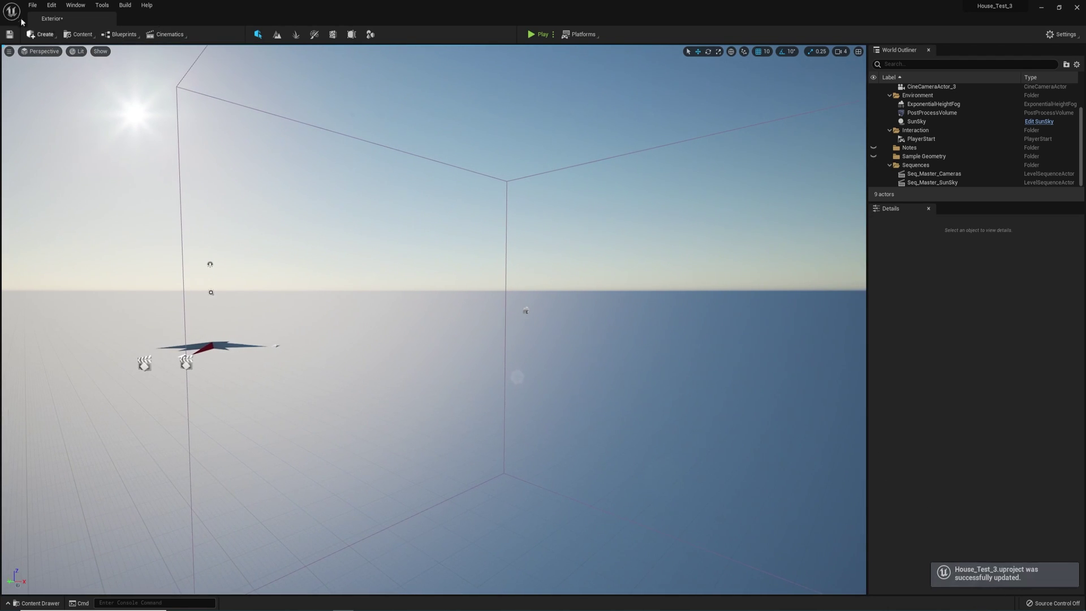
Step: Choose House_Test_3.udatasmith from the Unreal Projects\House_Test_3 folder as the Datasmith file to import
{"action": "left_click", "coordinate": [88, 36]}
{"action": "left_click", "coordinate": [104, 123]}
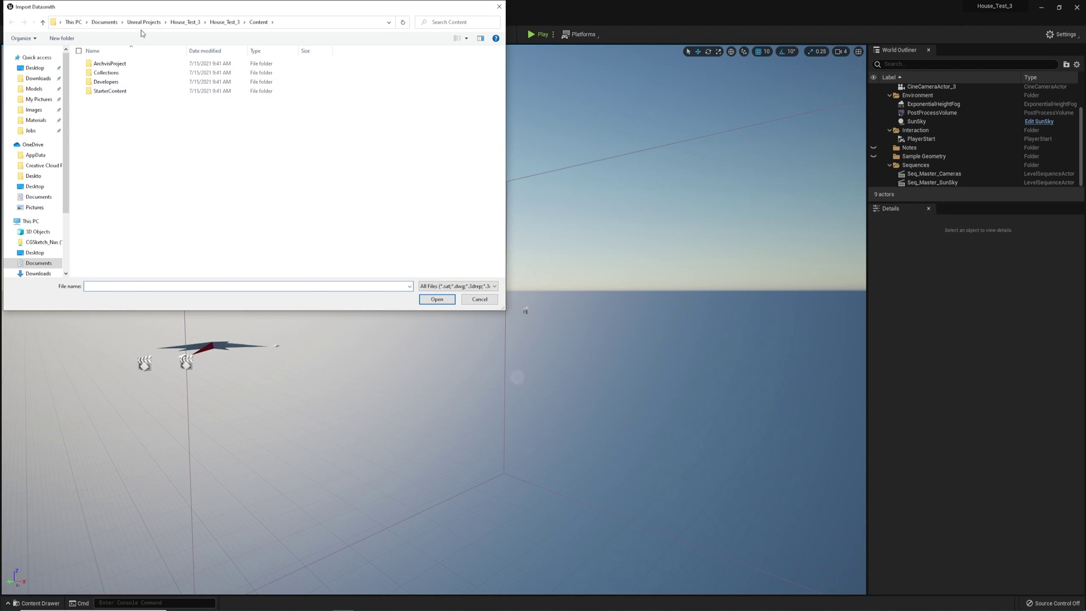
{"action": "left_click", "coordinate": [151, 25]}
{"action": "double_click", "coordinate": [121, 82]}
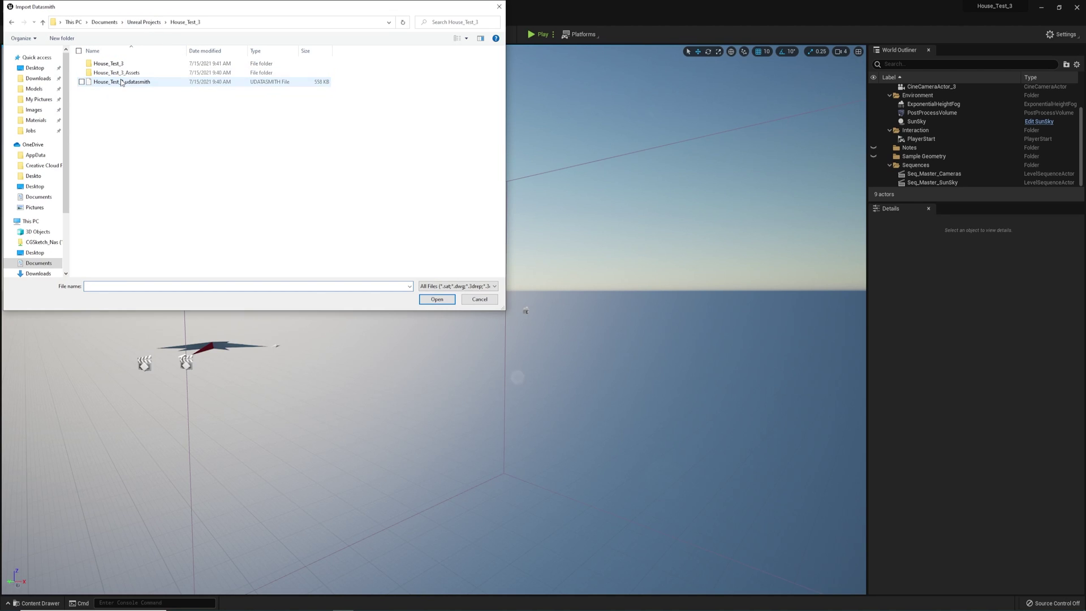
{"action": "left_click", "coordinate": [122, 82]}
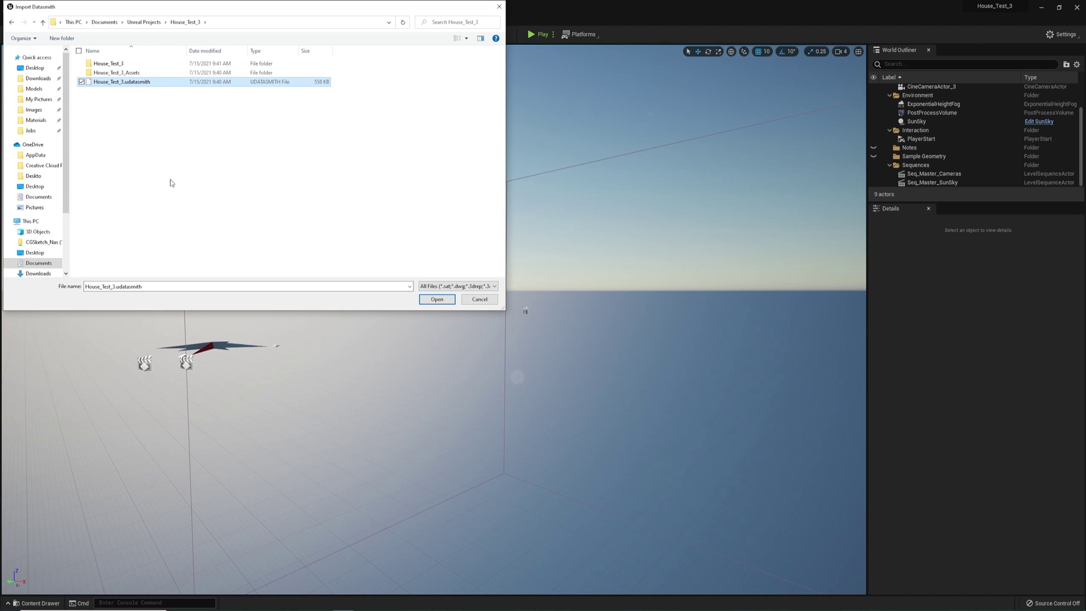
{"action": "left_click", "coordinate": [448, 301]}
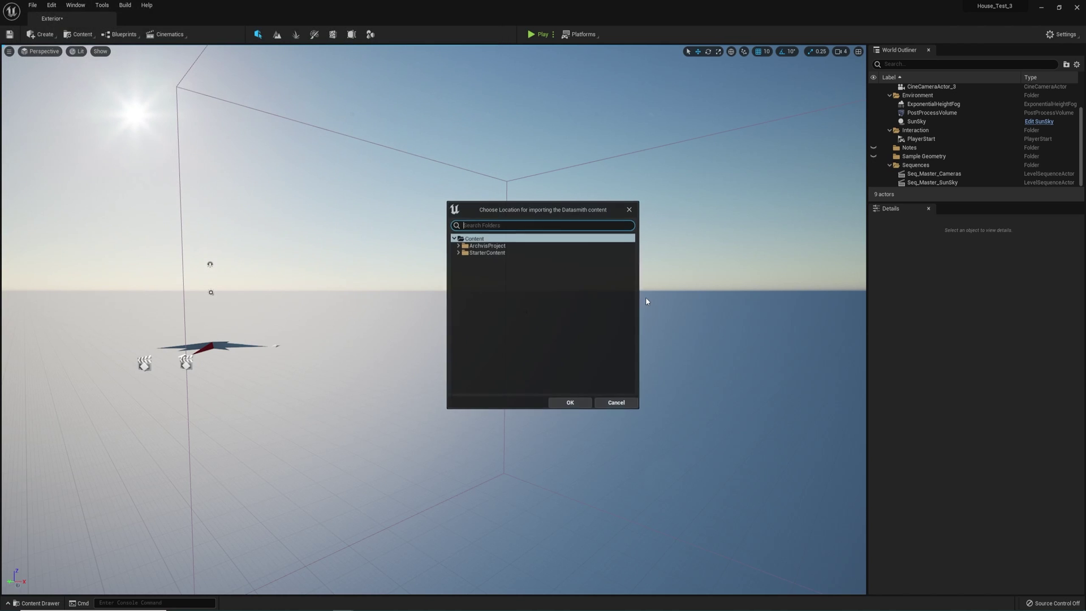
Step: Import the Datasmith scene into the Content folder with geometry, materials and textures, lights and cameras, but without animations
{"action": "left_click", "coordinate": [570, 403]}
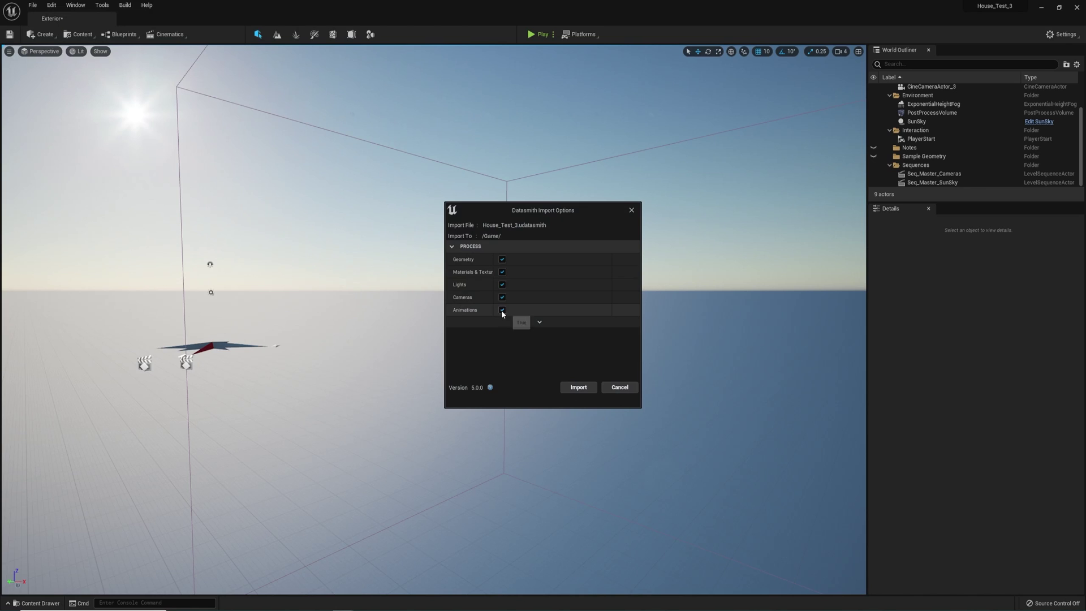
{"action": "left_click", "coordinate": [501, 310]}
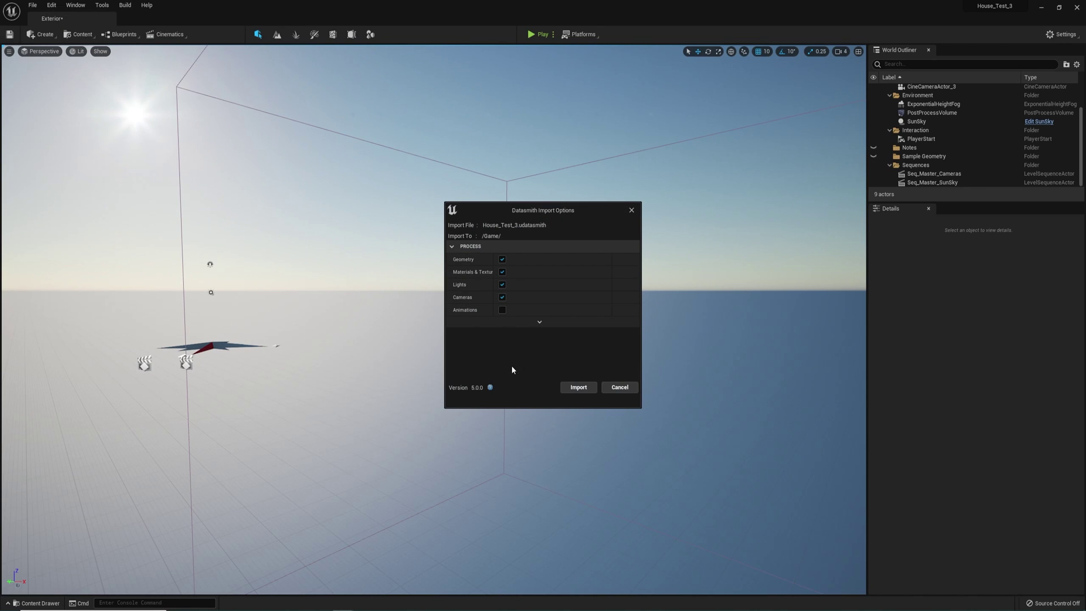
{"action": "left_click", "coordinate": [578, 389]}
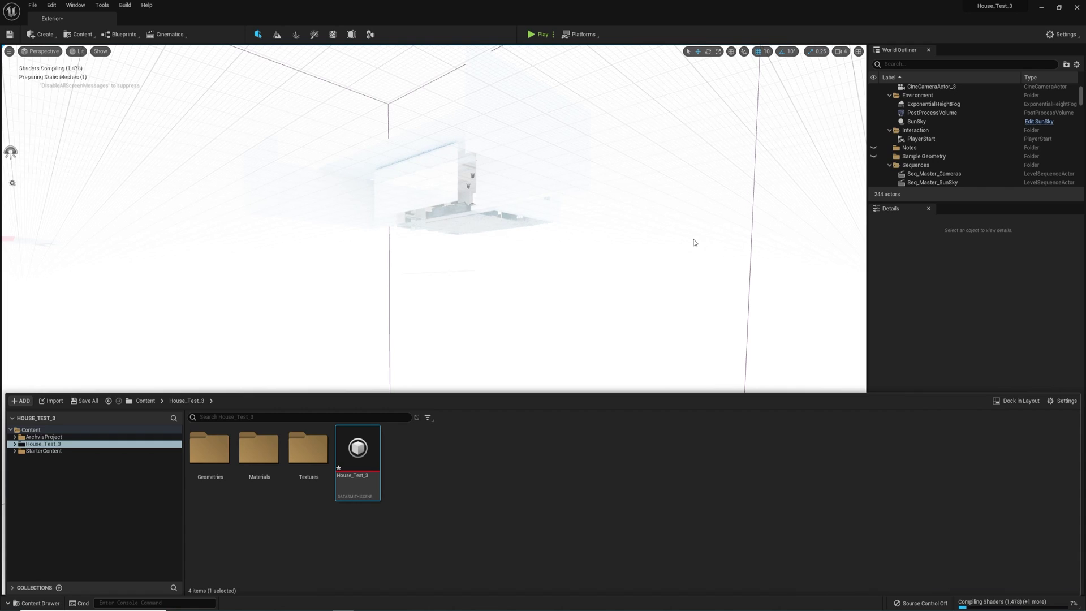
Step: Find the imported Global_Exposure post process volume by searching the level's actors for "global" and delete it
{"action": "right_click_drag", "start_coordinate": [674, 240], "coordinate": [628, 150]}
{"action": "key", "text": "w"}
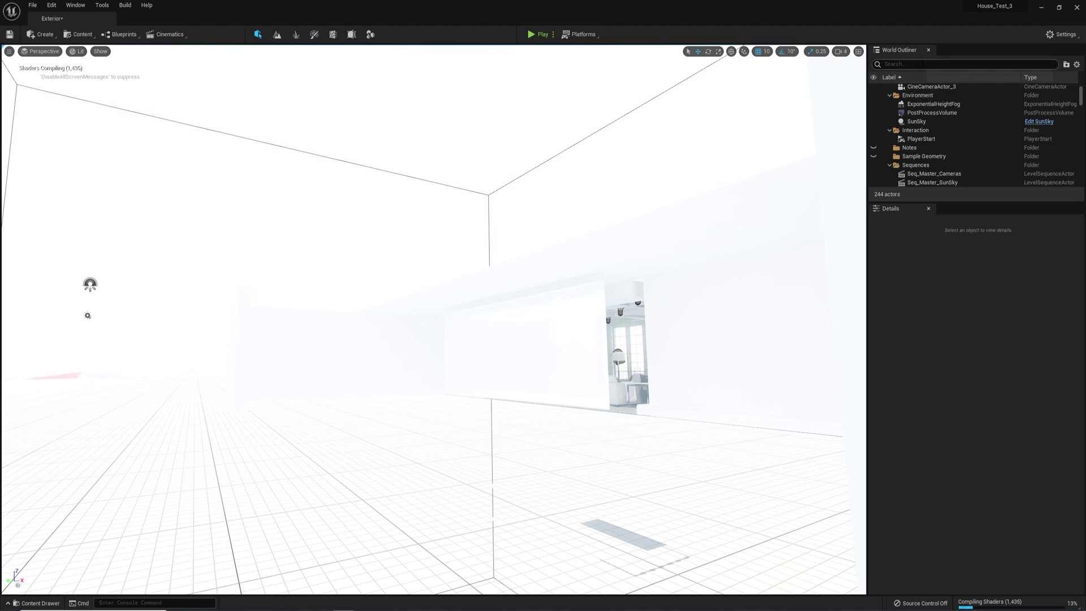
{"action": "left_click", "coordinate": [923, 63]}
{"action": "type", "text": "global"}
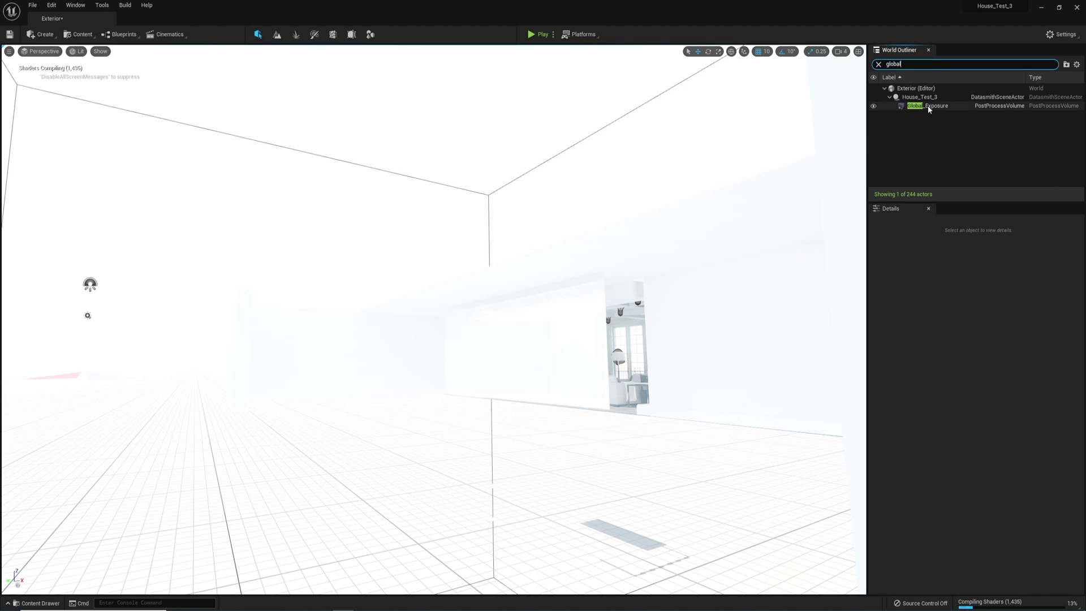
{"action": "left_click", "coordinate": [927, 106]}
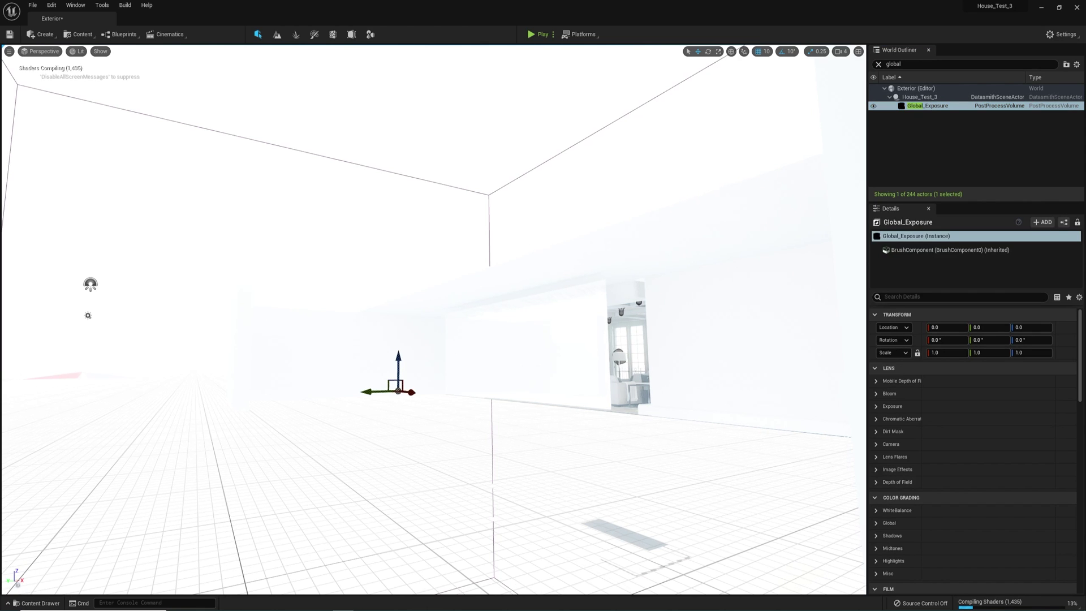
{"action": "key", "text": "Delete"}
{"action": "left_click", "coordinate": [567, 345]}
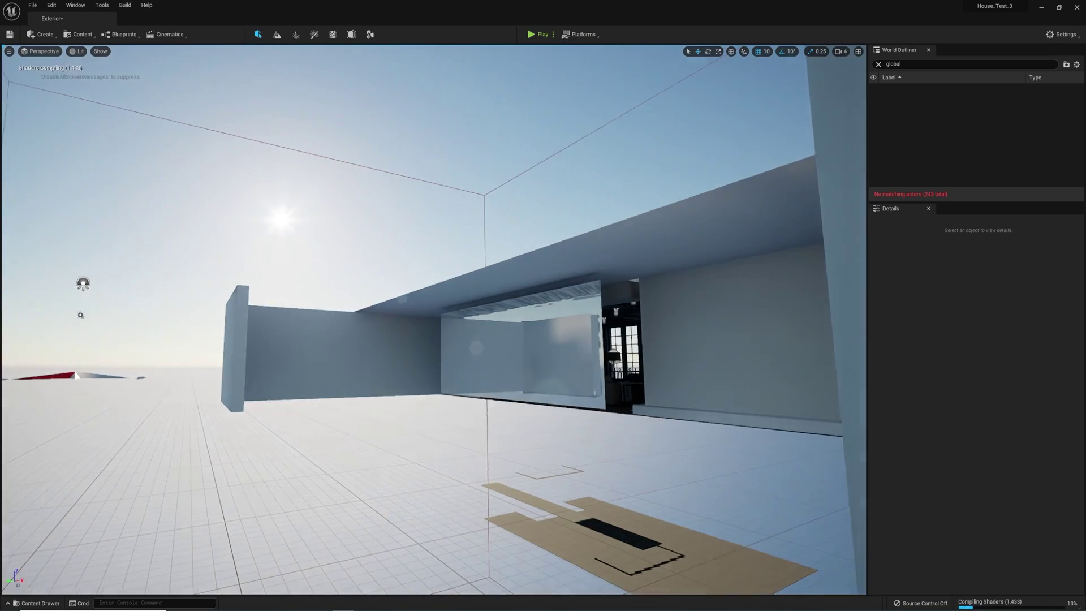
Step: Examine the living room and the global illumination, reflection, Lumen and shadow options in the project's Rendering settings
{"action": "right_click_drag", "start_coordinate": [571, 344], "coordinate": [736, 385]}
{"action": "key", "text": "w"}
{"action": "right_click_drag", "start_coordinate": [609, 359], "coordinate": [596, 361]}
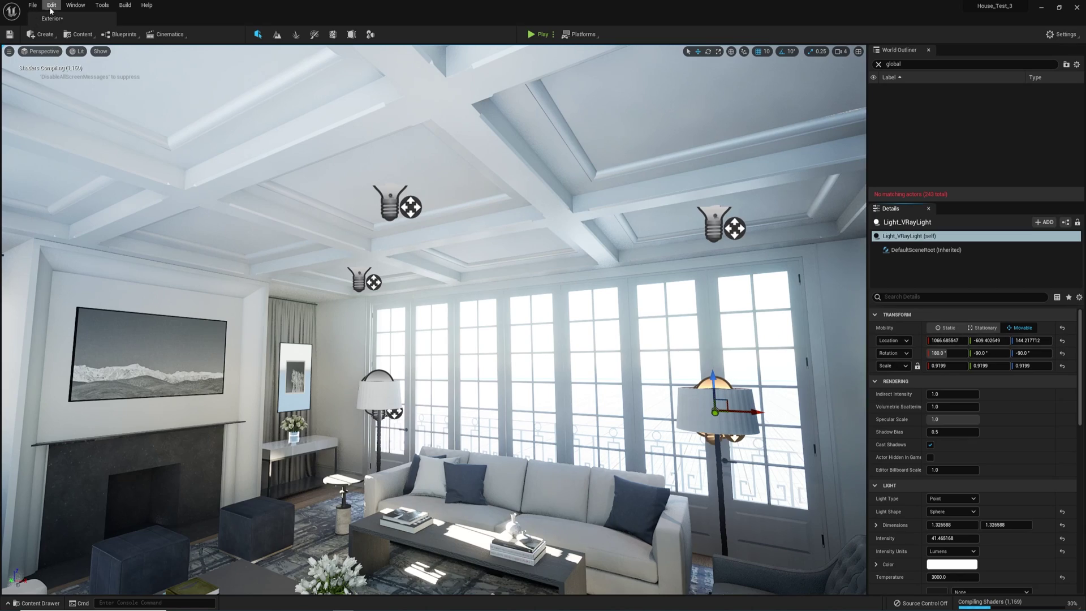
{"action": "left_click", "coordinate": [51, 6]}
{"action": "left_click", "coordinate": [87, 135]}
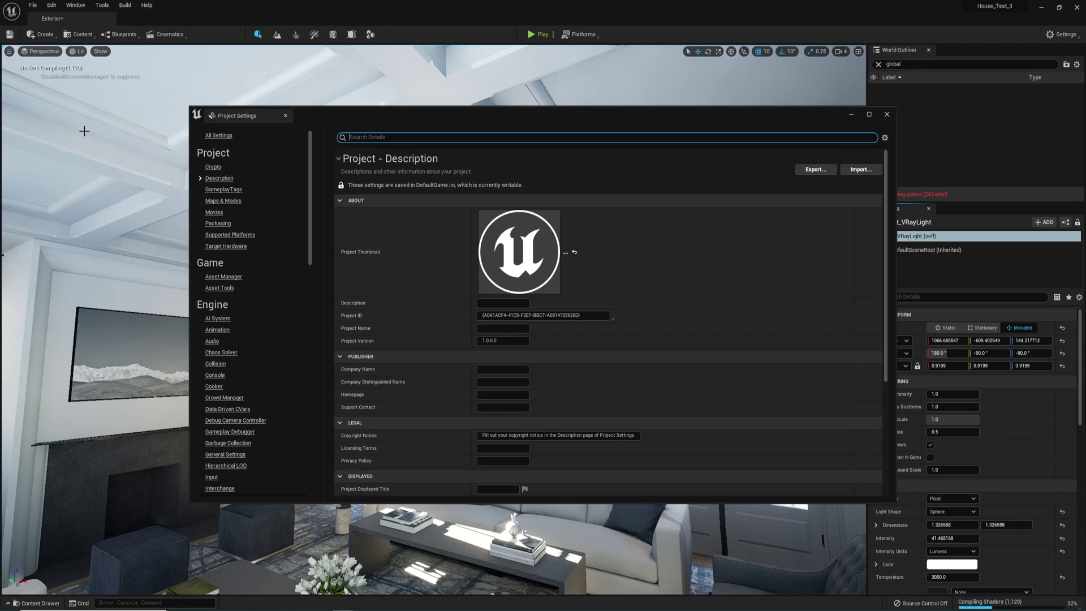
{"action": "scroll", "coordinate": [264, 328], "scroll_direction": "down", "scroll_amount": 5}
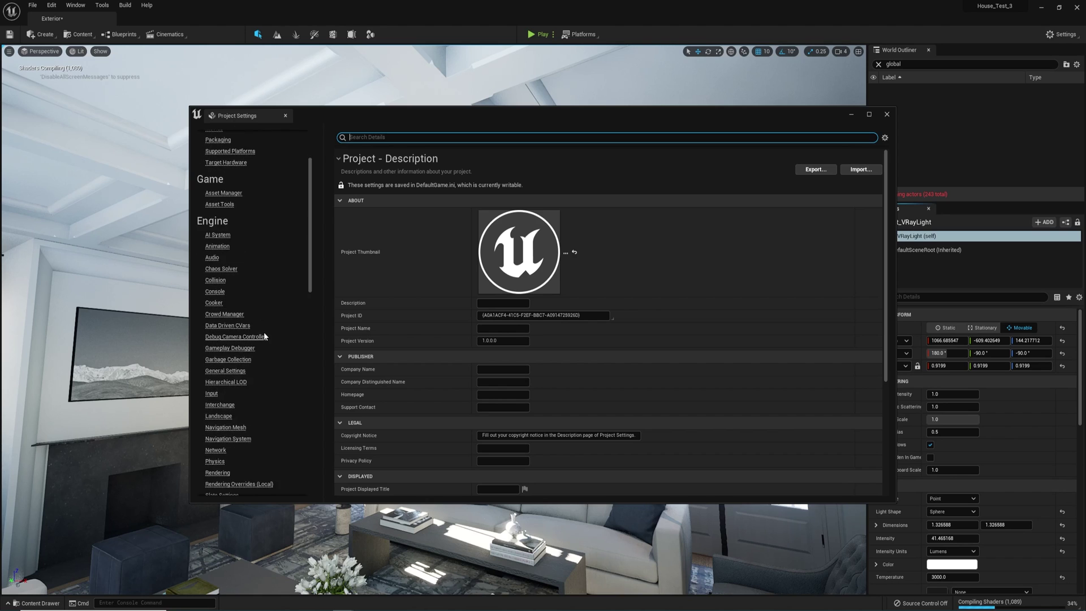
{"action": "scroll", "coordinate": [264, 338], "scroll_direction": "down", "scroll_amount": 5}
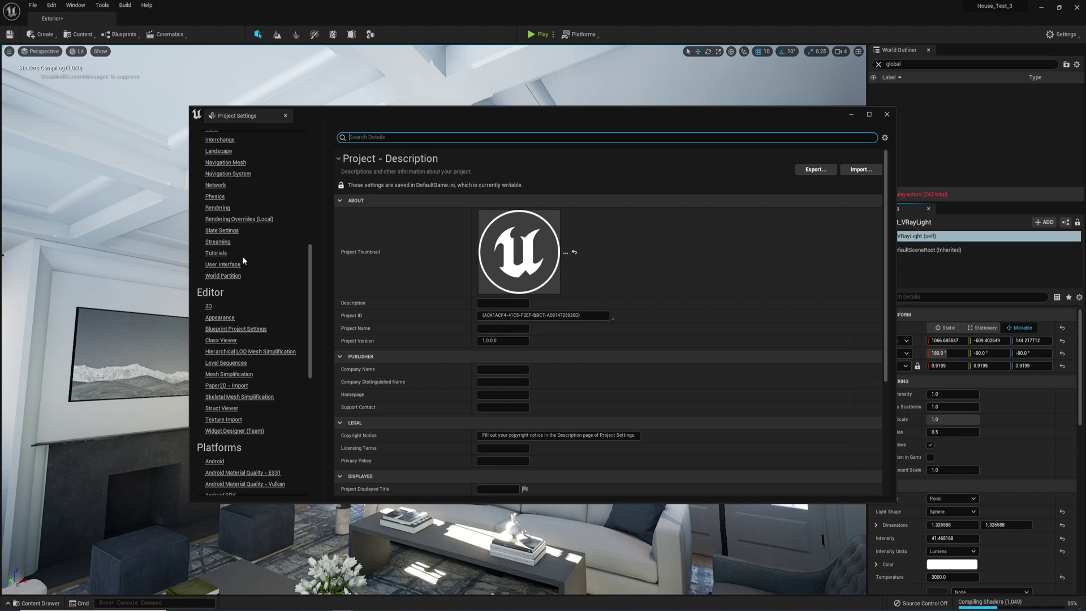
{"action": "left_click", "coordinate": [221, 209]}
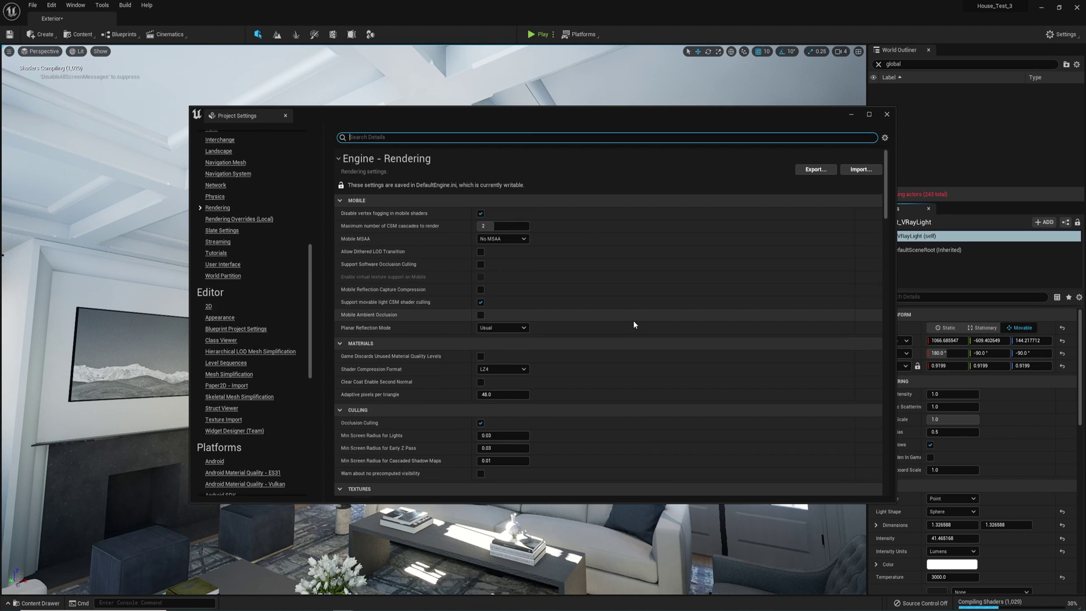
{"action": "scroll", "coordinate": [633, 320], "scroll_direction": "down", "scroll_amount": 3}
{"action": "scroll", "coordinate": [633, 322], "scroll_direction": "down", "scroll_amount": 8}
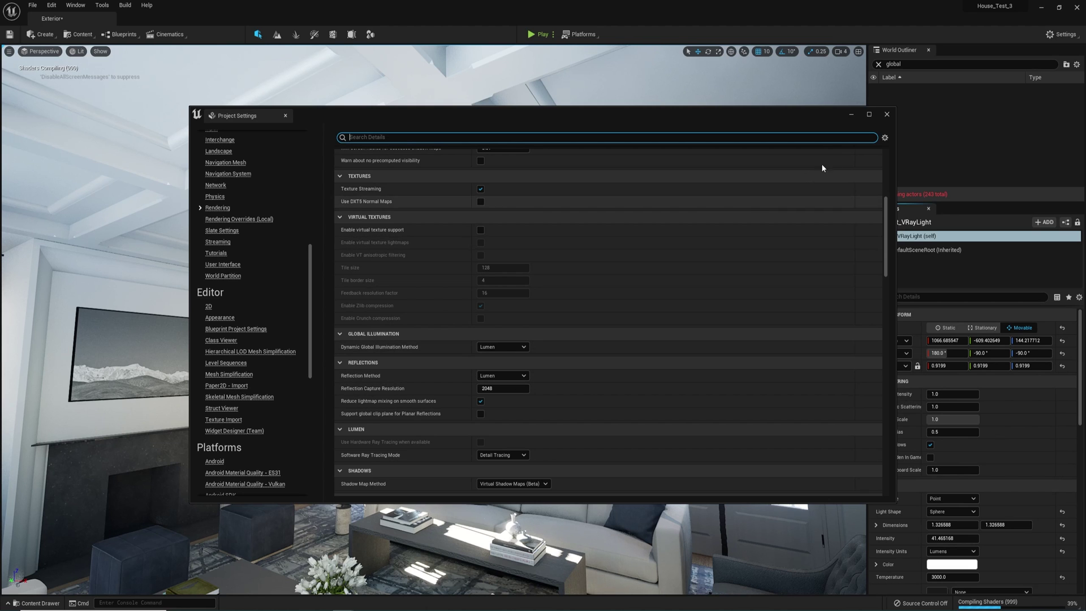
{"action": "left_click", "coordinate": [887, 114]}
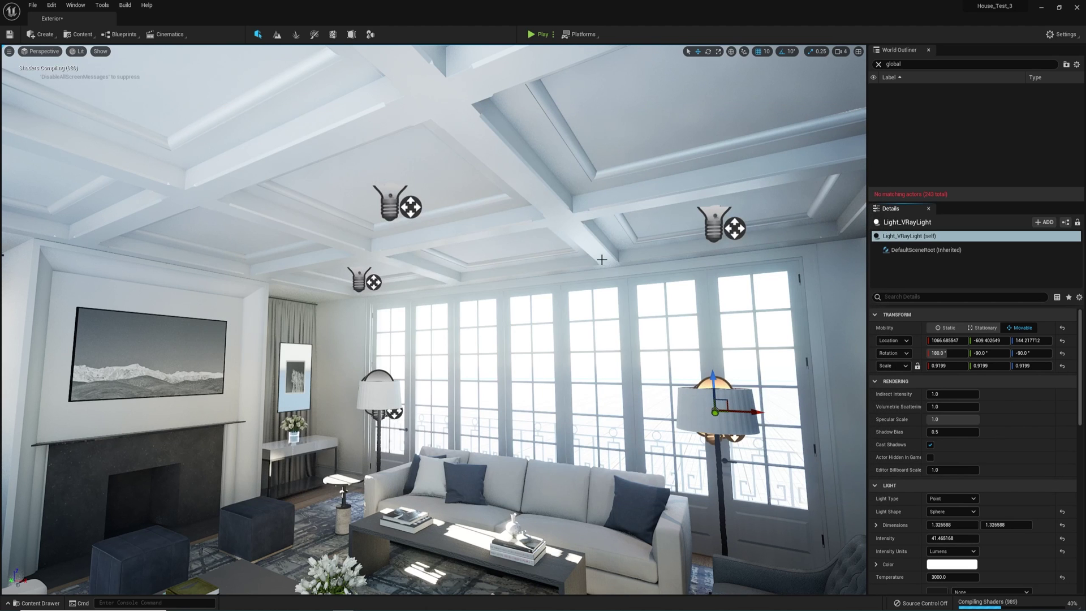
Step: Find the Environment folder's PostProcessVolume by searching for "post" and enable its Global Illumination Method override with Lumen
{"action": "key", "text": "d"}
{"action": "right_click_drag", "start_coordinate": [577, 311], "coordinate": [512, 321]}
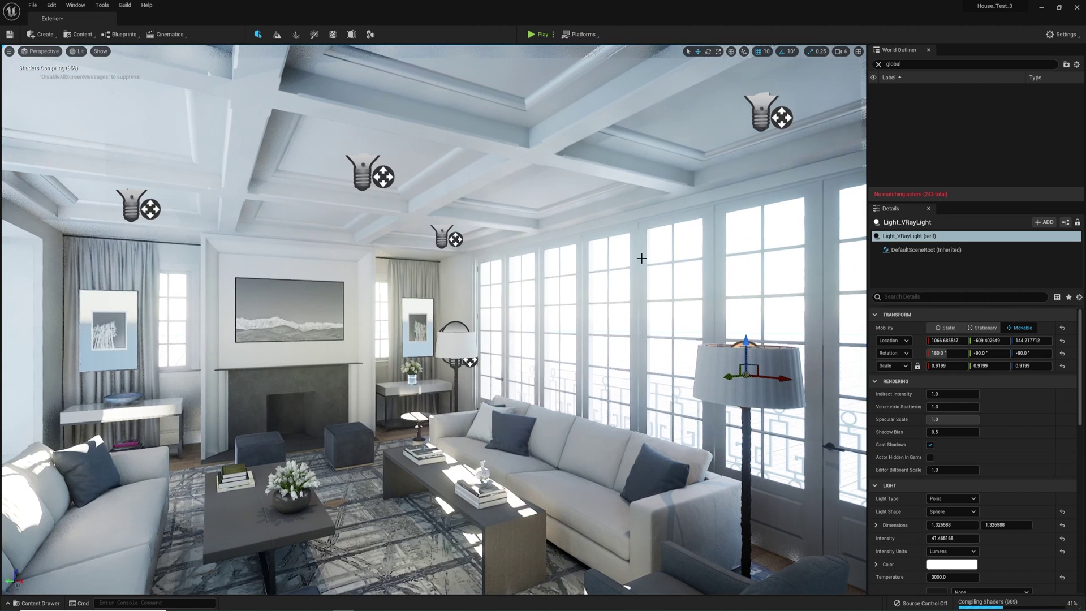
{"action": "left_click", "coordinate": [875, 66]}
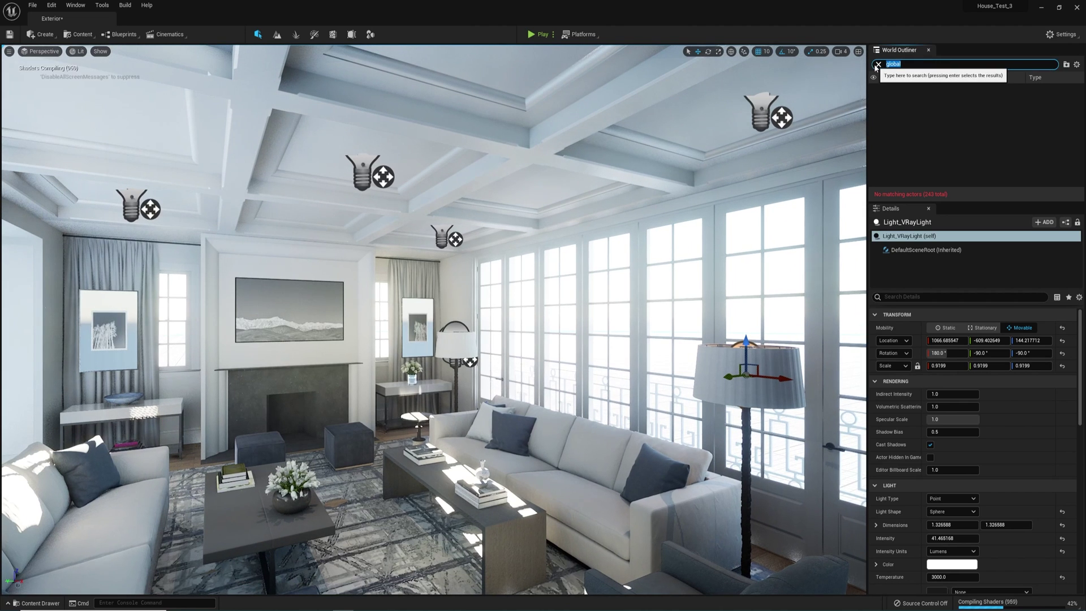
{"action": "type", "text": "post"}
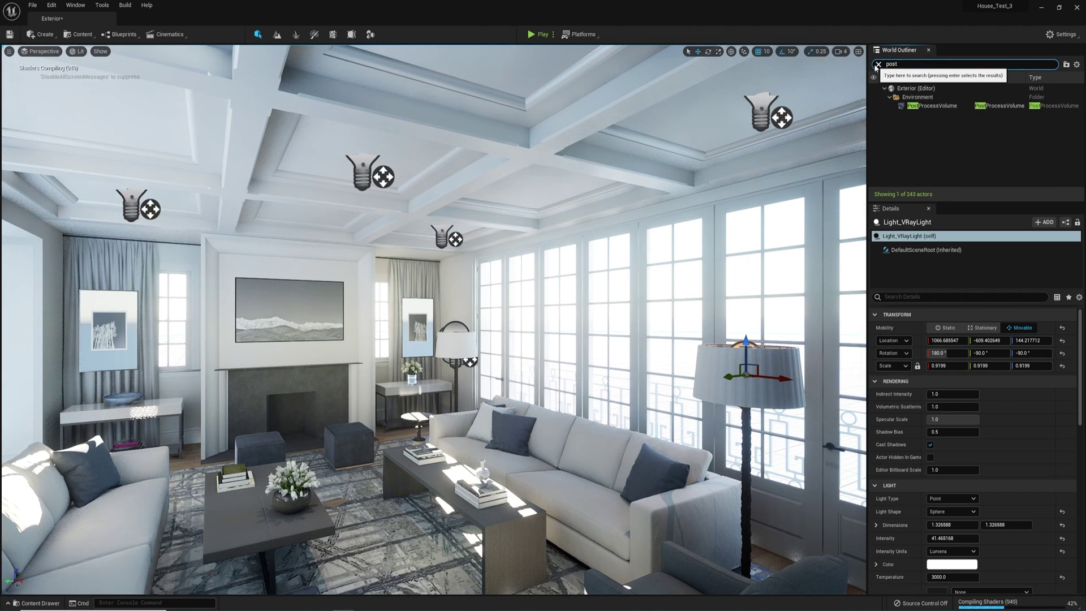
{"action": "double_click", "coordinate": [939, 106]}
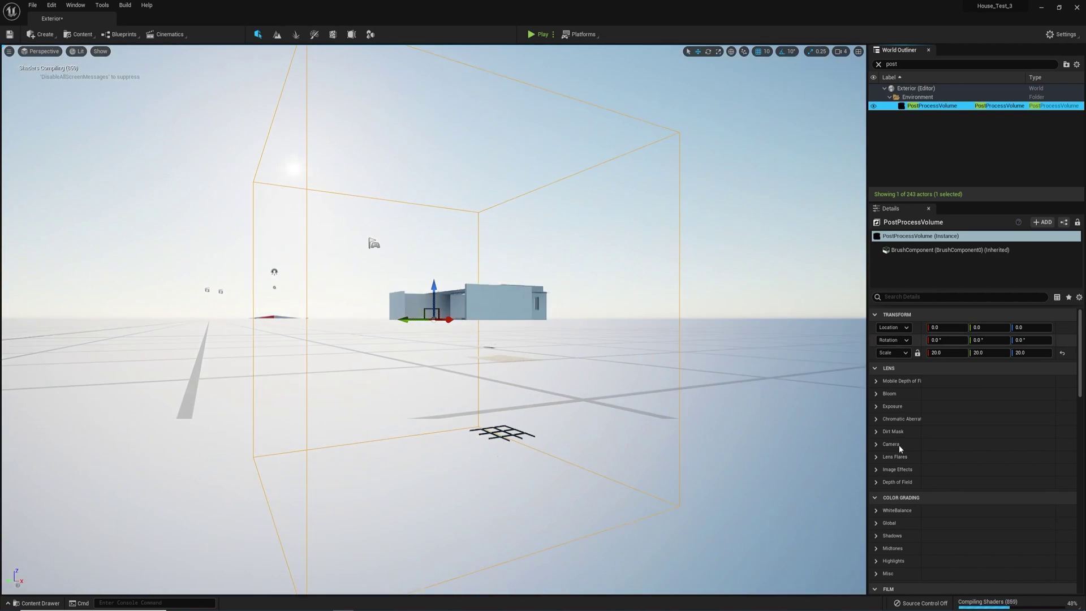
{"action": "scroll", "coordinate": [906, 519], "scroll_direction": "down", "scroll_amount": 3}
{"action": "scroll", "coordinate": [908, 517], "scroll_direction": "down", "scroll_amount": 6}
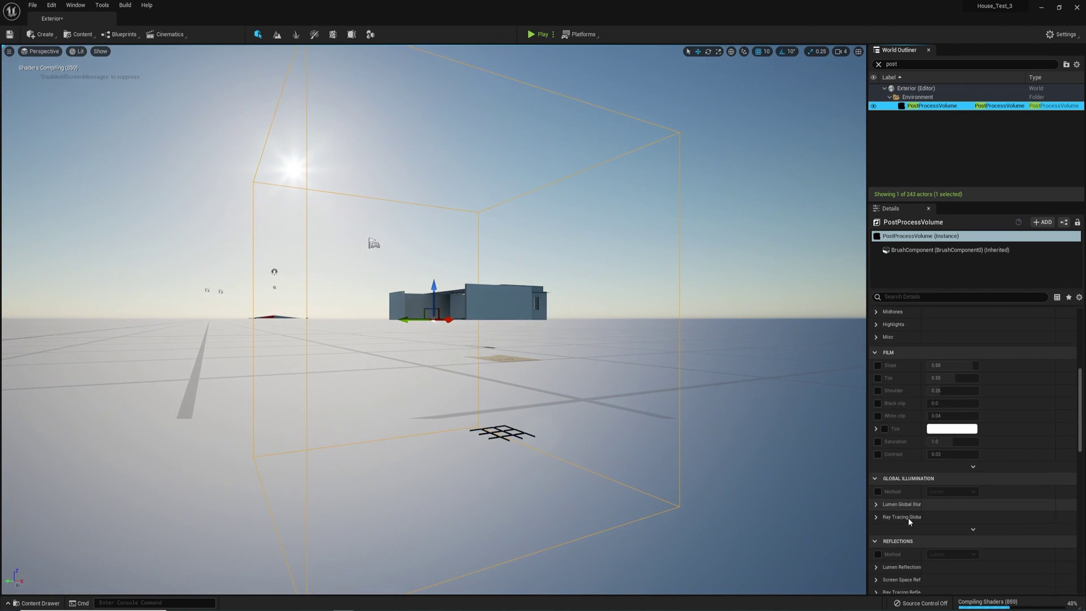
{"action": "left_click", "coordinate": [877, 492]}
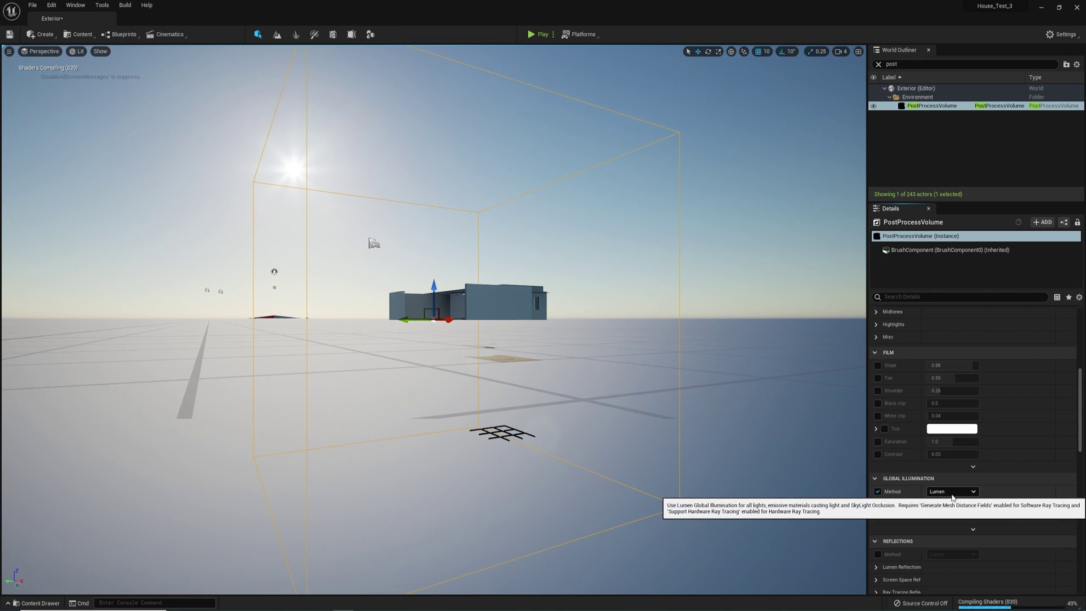
Step: Select the imported ceiling lights in the living room together and set their mobility to Movable
{"action": "right_click_drag", "start_coordinate": [433, 317], "coordinate": [404, 320]}
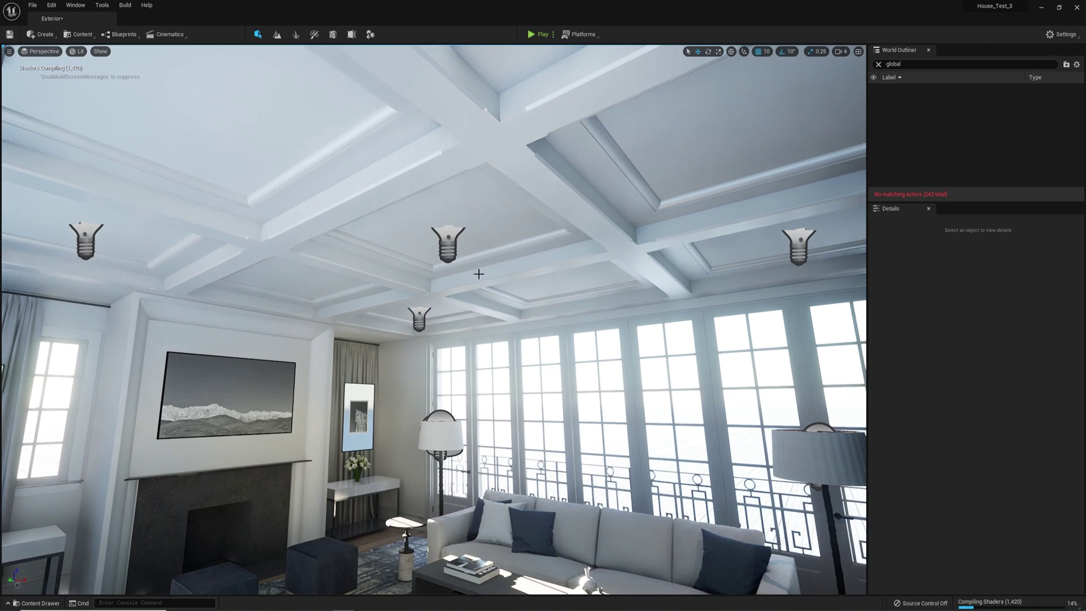
{"action": "left_click", "coordinate": [448, 243]}
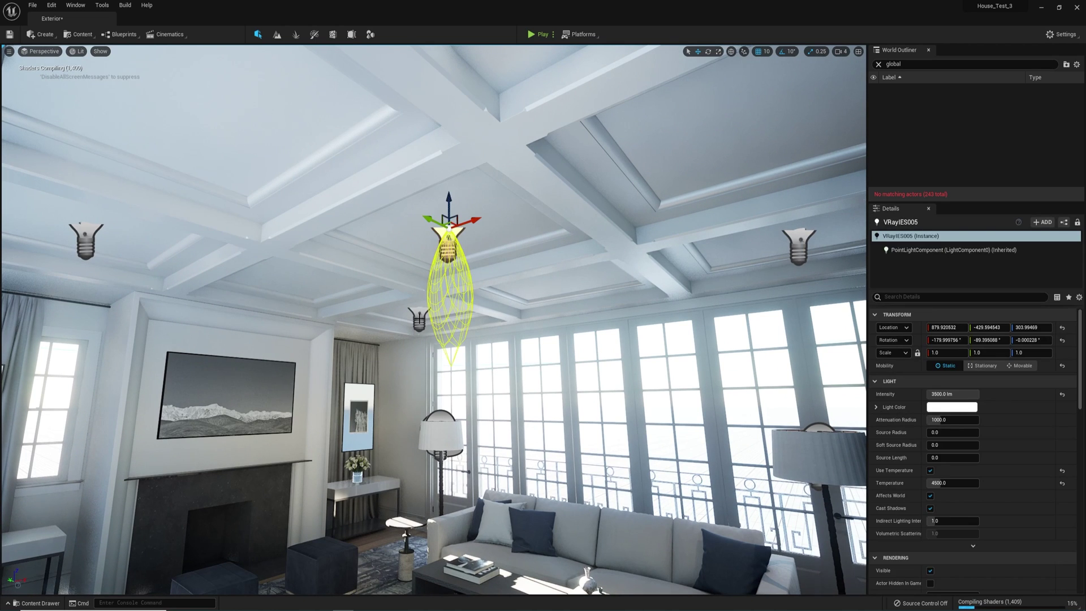
{"action": "left_click", "coordinate": [419, 319], "text": "ctrl"}
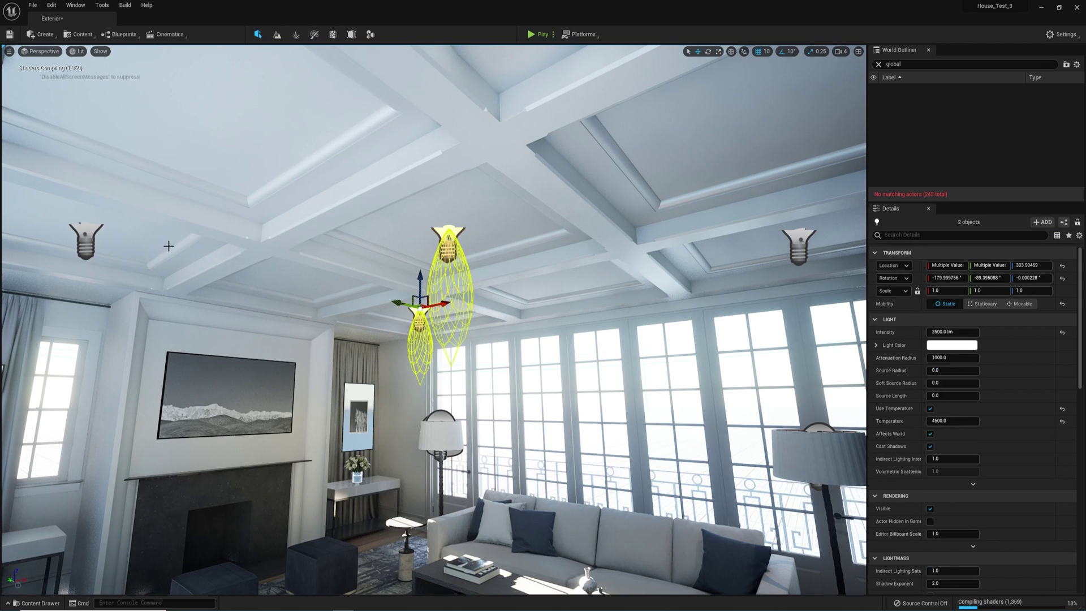
{"action": "left_click", "coordinate": [86, 241], "text": "ctrl"}
{"action": "right_click_drag", "start_coordinate": [86, 241], "coordinate": [430, 125]}
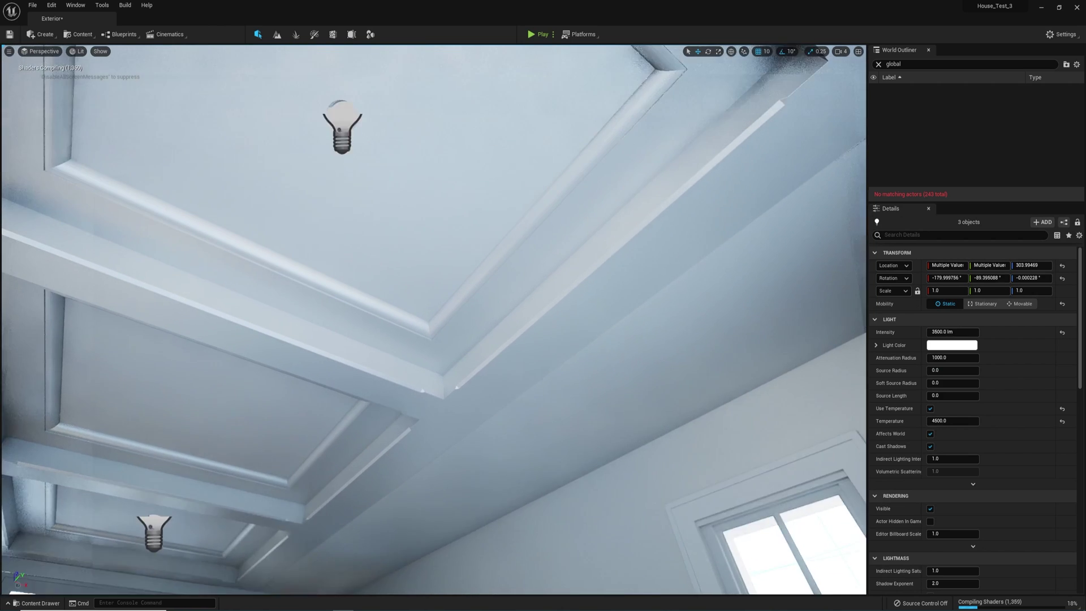
{"action": "right_click_drag", "start_coordinate": [60, 158], "coordinate": [56, 142]}
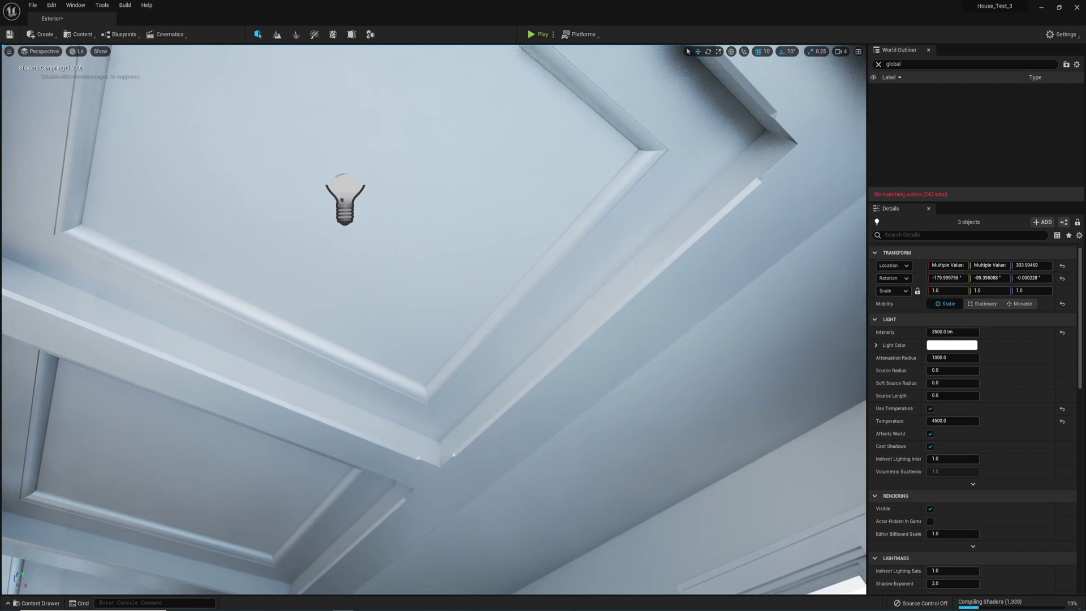
{"action": "left_click", "coordinate": [355, 204], "text": "ctrl"}
{"action": "right_click_drag", "start_coordinate": [355, 204], "coordinate": [768, 332]}
{"action": "left_click", "coordinate": [372, 351], "text": "ctrl"}
{"action": "key", "text": "ctrl+z"}
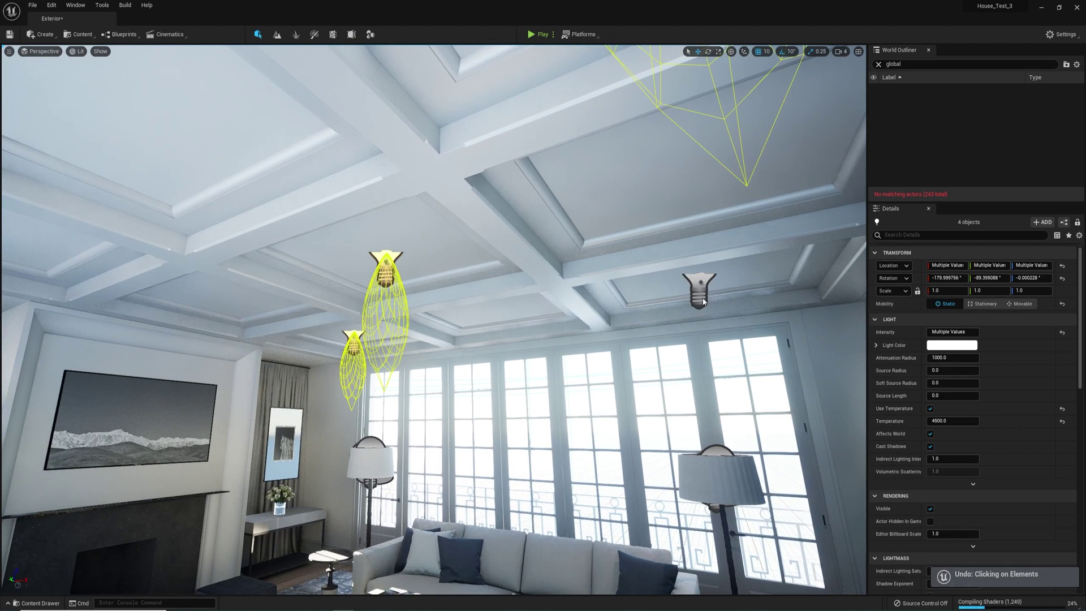
{"action": "left_click", "coordinate": [1026, 304]}
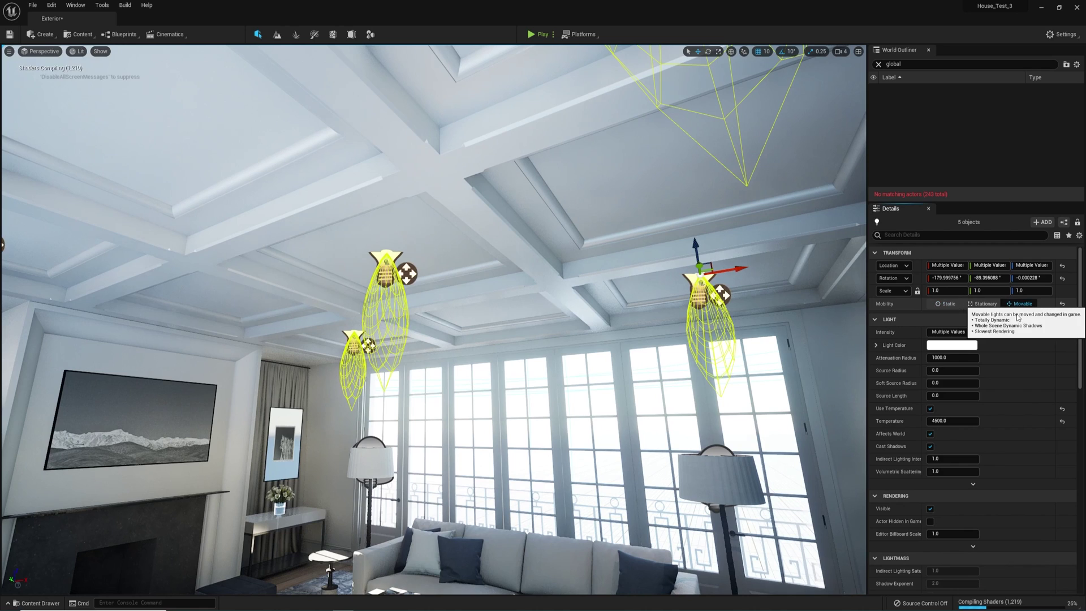
Step: Set the mobility of the light inside the floor lamp near the fireplace to Movable
{"action": "right_click_drag", "start_coordinate": [814, 332], "coordinate": [772, 331]}
{"action": "right_click_drag", "start_coordinate": [719, 362], "coordinate": [625, 390]}
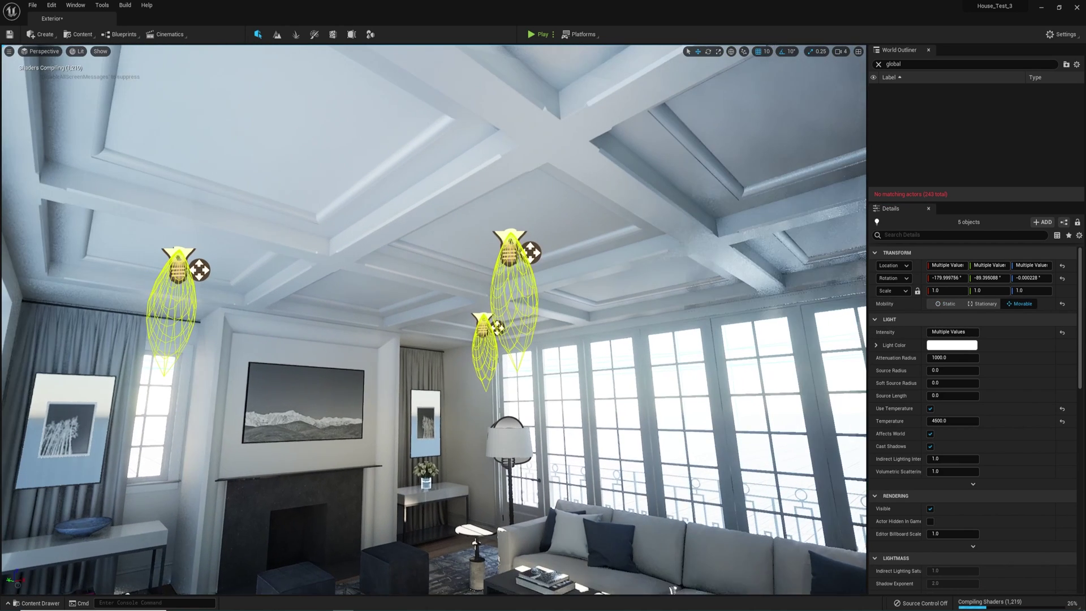
{"action": "left_click", "coordinate": [509, 442]}
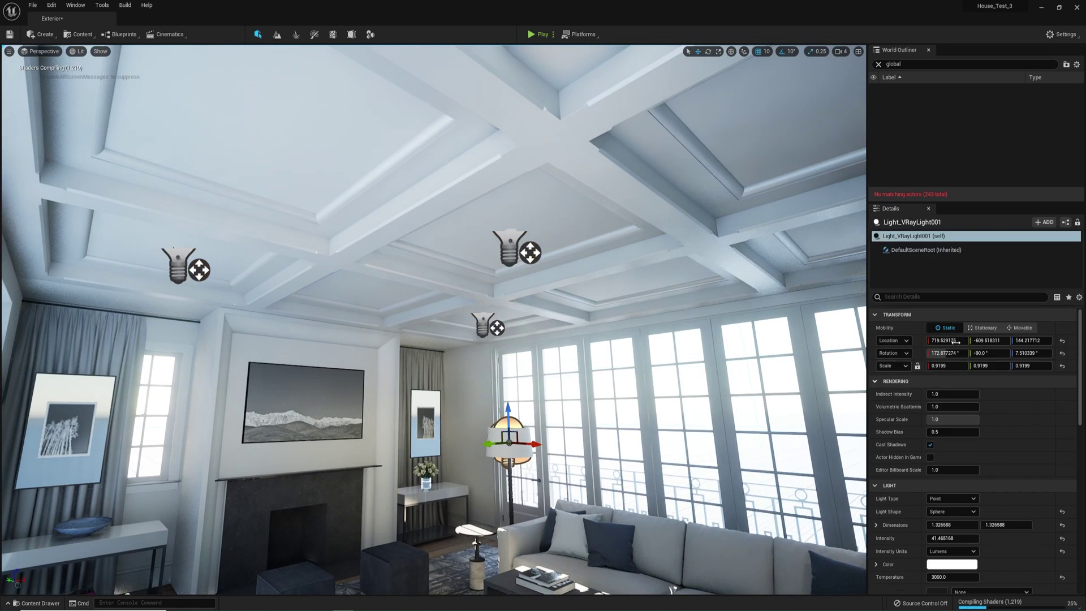
{"action": "left_click", "coordinate": [1023, 329]}
Step: Place two Sphere Reflection Captures in the living room, one near the fireplace and one by the long sofa
{"action": "right_click_drag", "start_coordinate": [678, 388], "coordinate": [744, 389]}
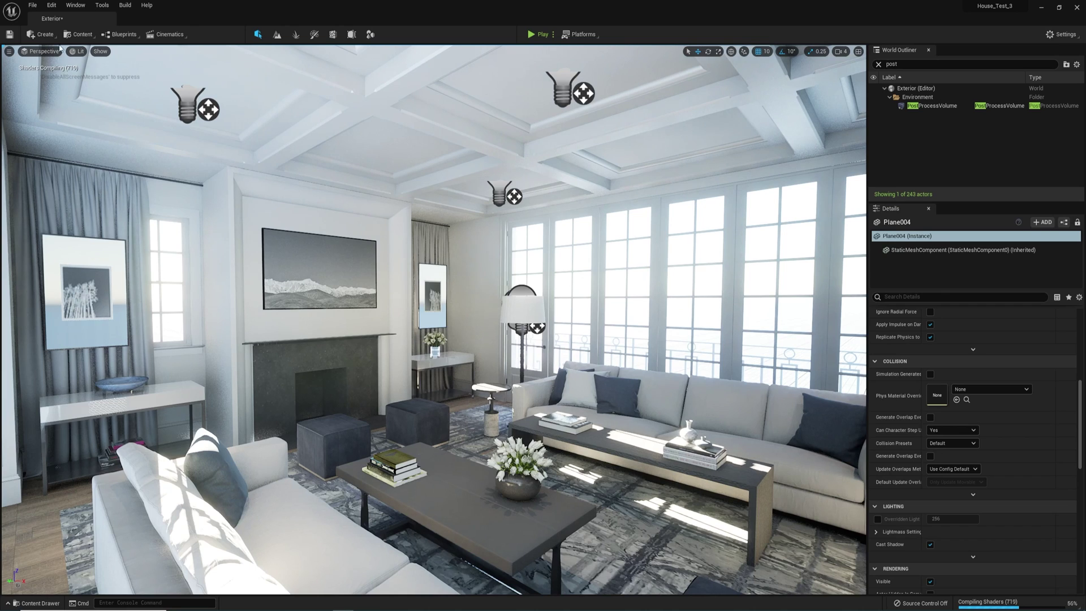
{"action": "left_click", "coordinate": [45, 35]}
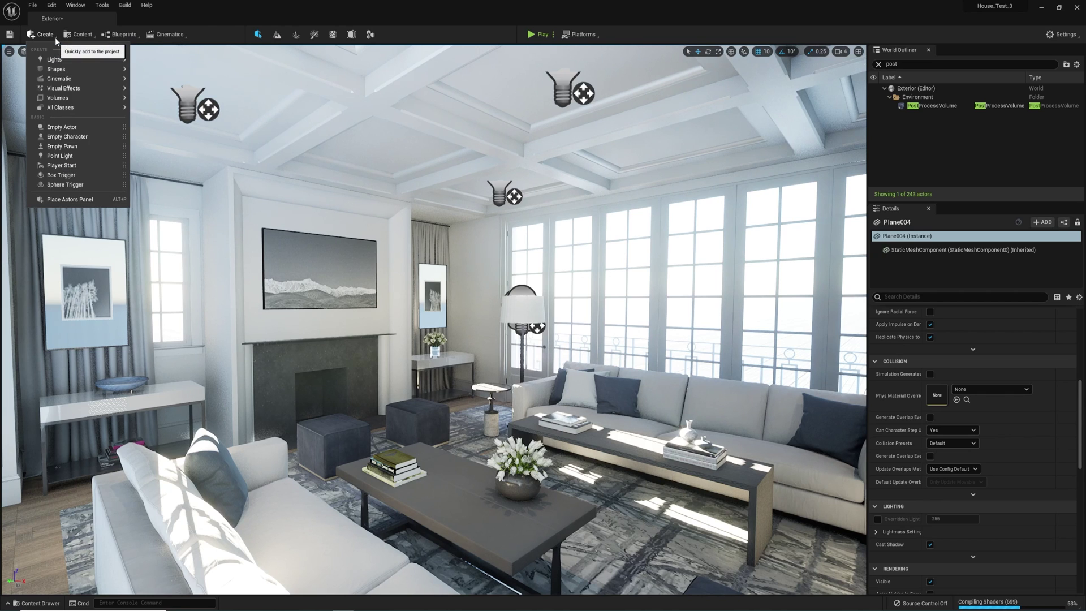
{"action": "mouse_move", "coordinate": [59, 101]}
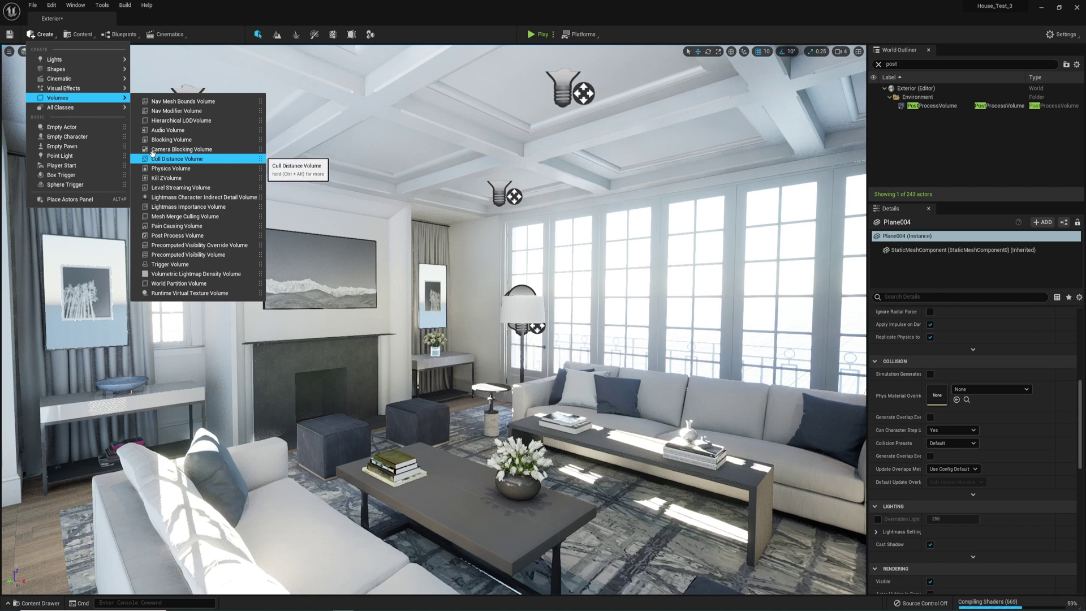
{"action": "mouse_move", "coordinate": [106, 94]}
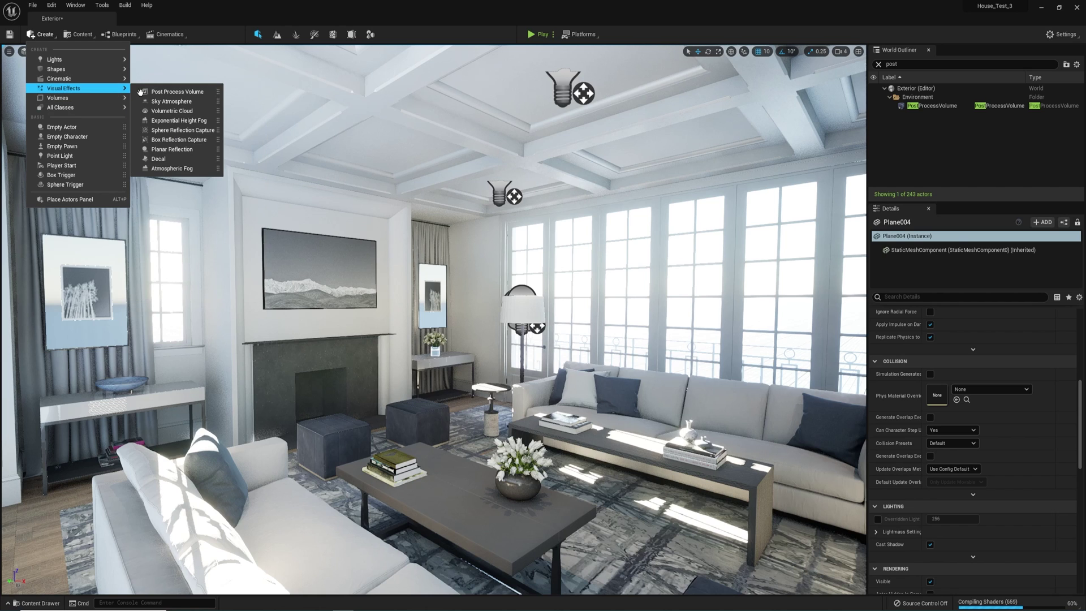
{"action": "left_click", "coordinate": [180, 138]}
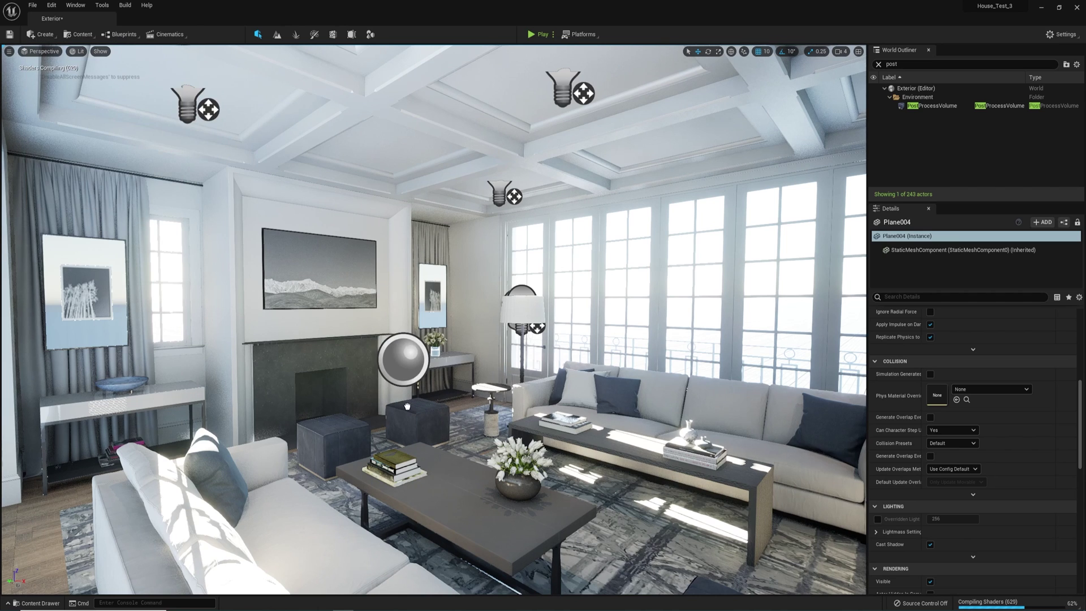
{"action": "left_click_drag", "start_coordinate": [407, 406], "coordinate": [405, 396]}
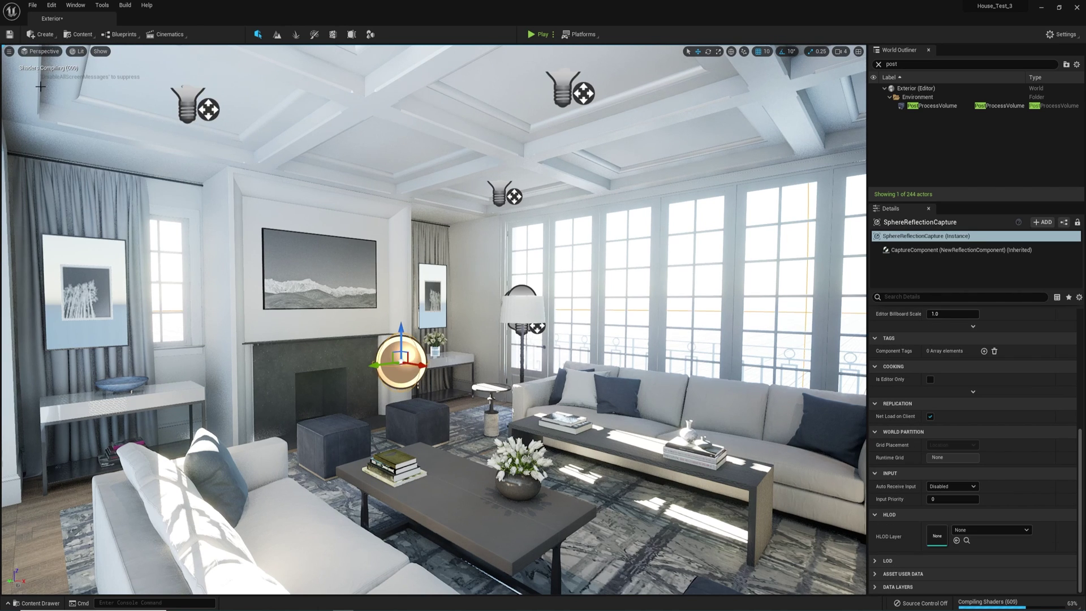
{"action": "left_click", "coordinate": [46, 35]}
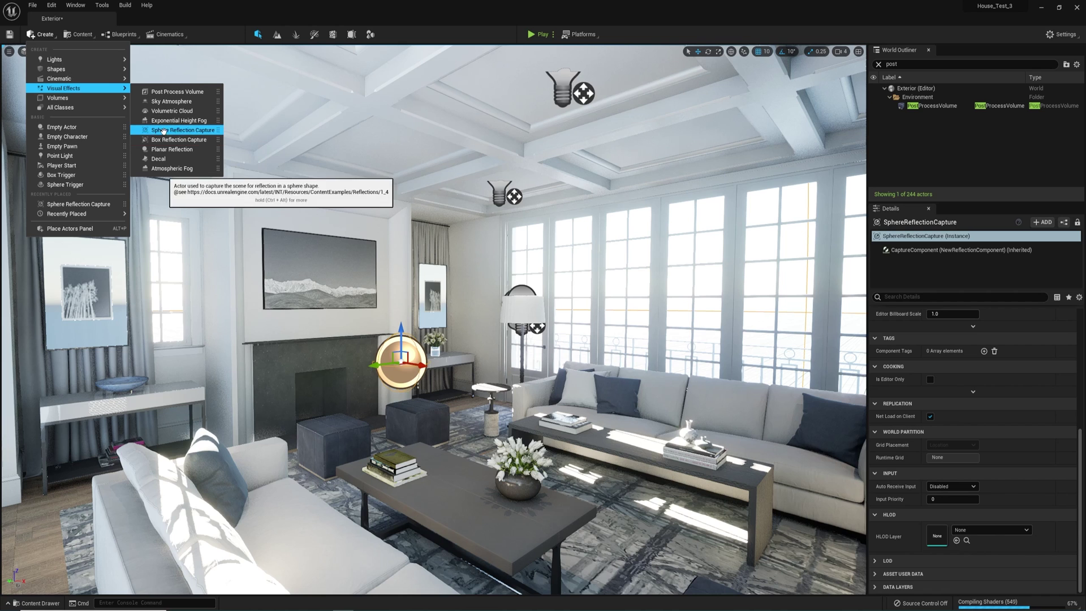
{"action": "left_click_drag", "start_coordinate": [173, 131], "coordinate": [727, 454]}
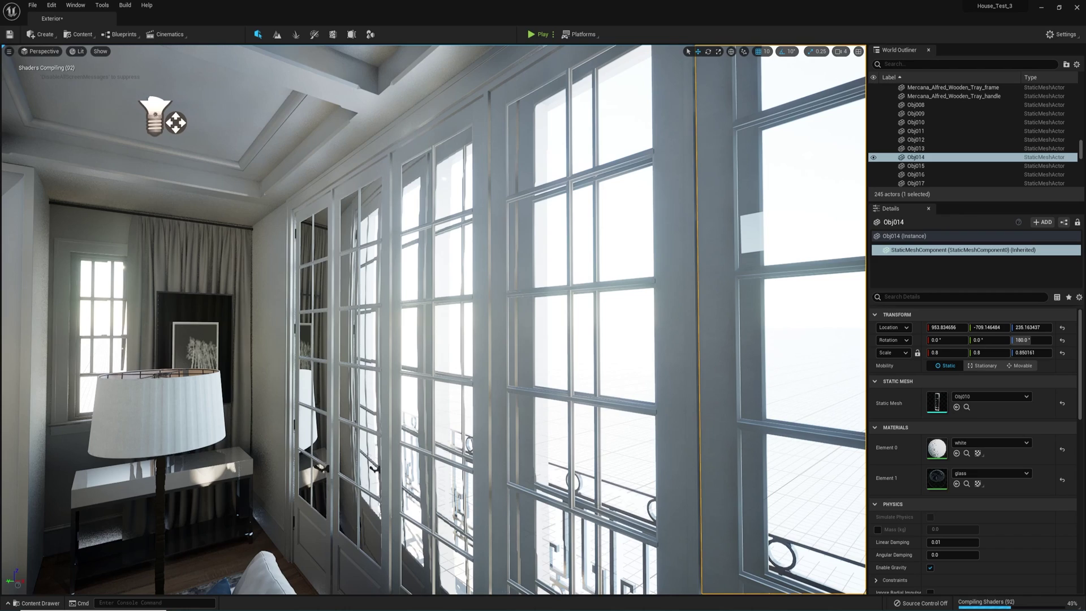
Step: Open the glass material instance used by the French window Obj014, and open its parent glass material for editing
{"action": "right_click_drag", "start_coordinate": [593, 336], "coordinate": [656, 337]}
{"action": "key", "text": "s"}
{"action": "key", "text": "a"}
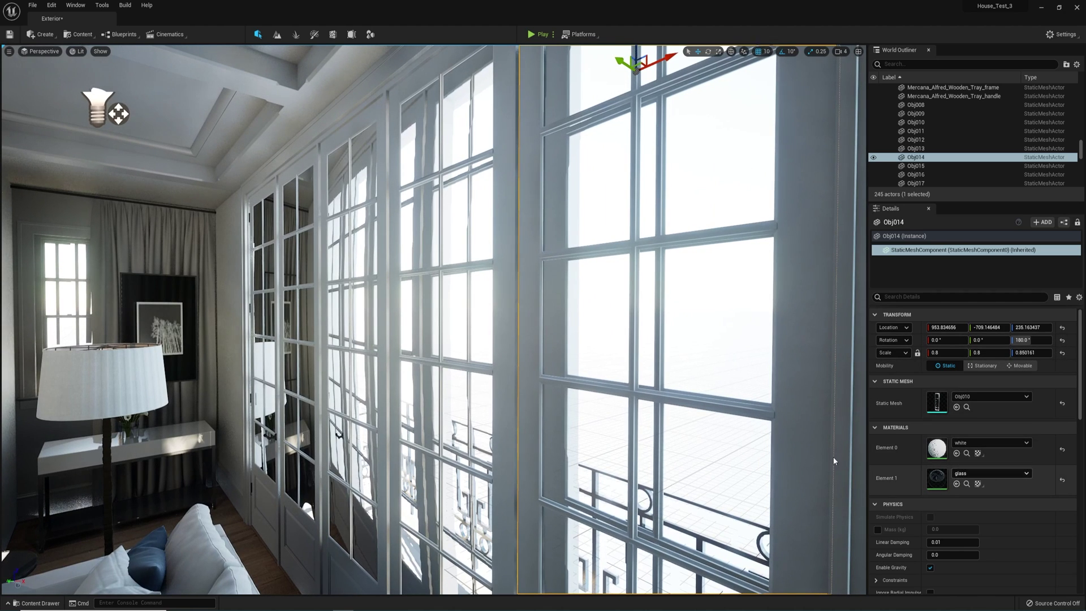
{"action": "left_click", "coordinate": [967, 484]}
{"action": "left_click", "coordinate": [719, 459]}
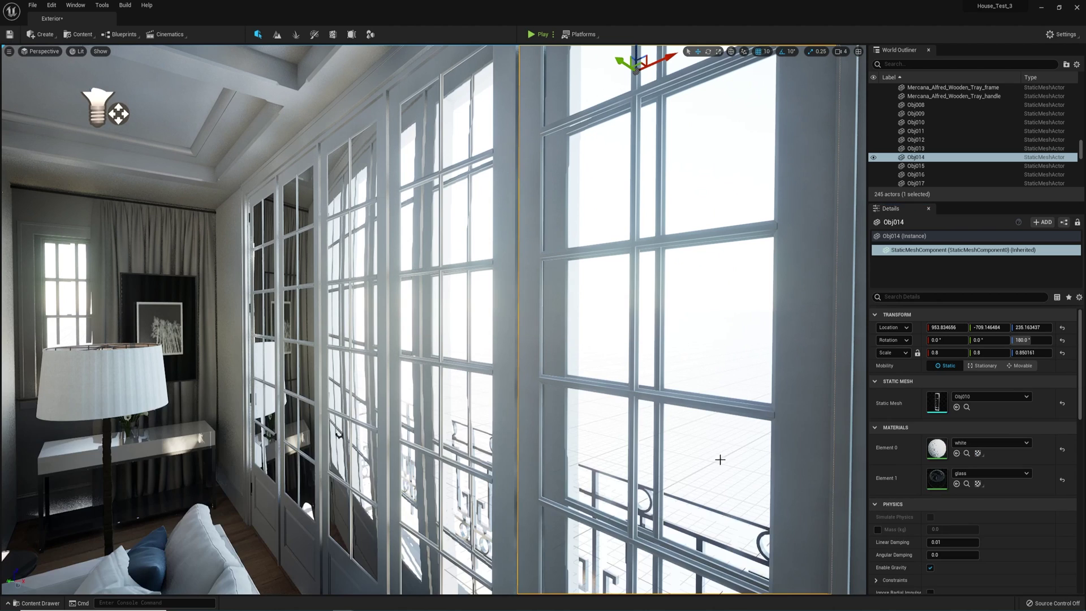
{"action": "left_click_drag", "start_coordinate": [0, 34], "coordinate": [537, 74]}
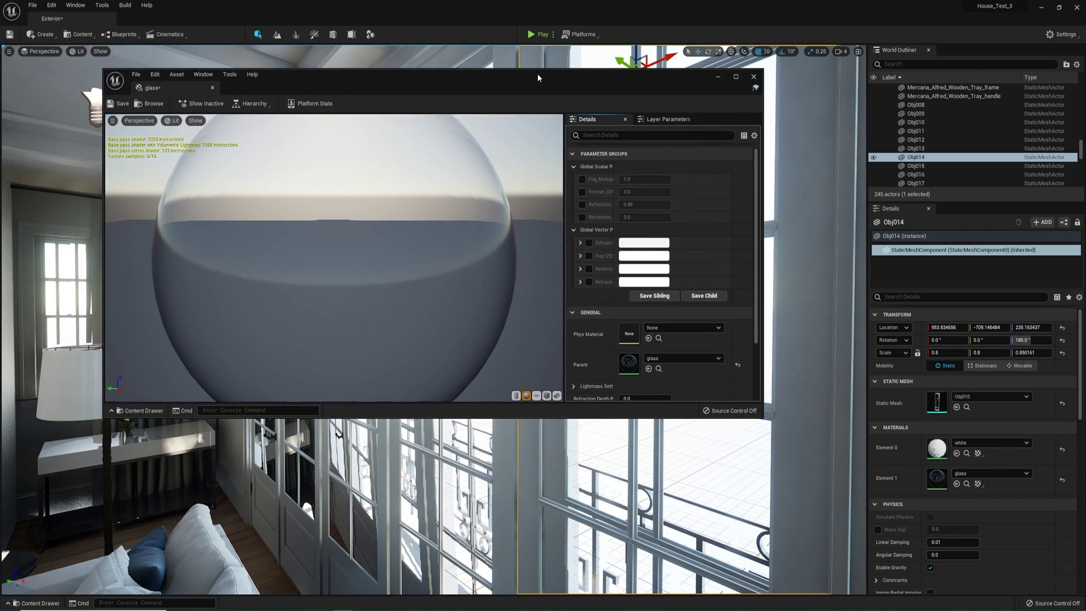
{"action": "double_click", "coordinate": [537, 74]}
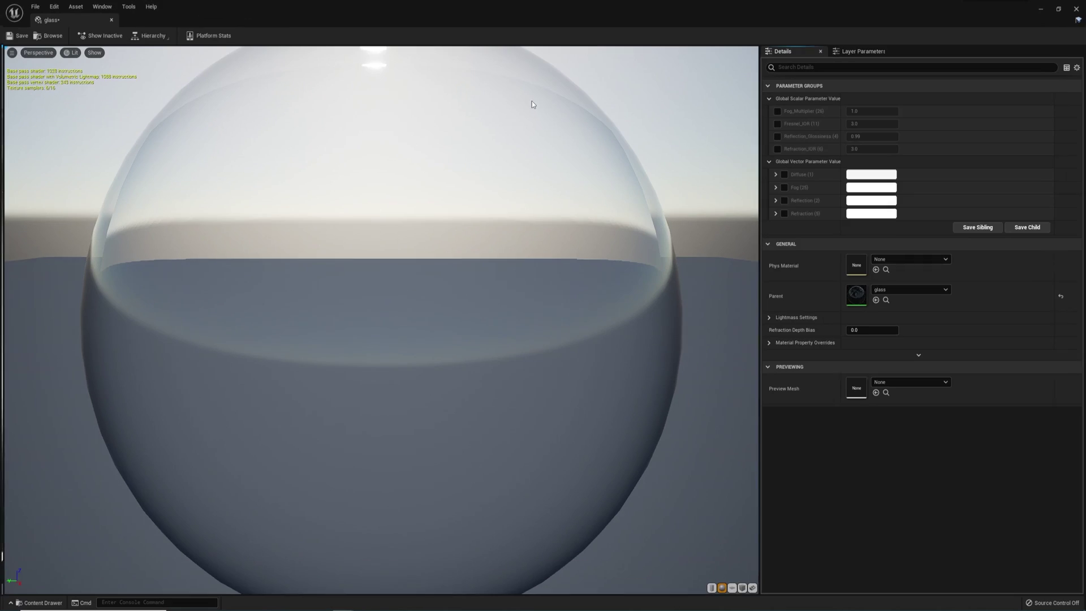
{"action": "left_click", "coordinate": [886, 299]}
{"action": "double_click", "coordinate": [642, 454]}
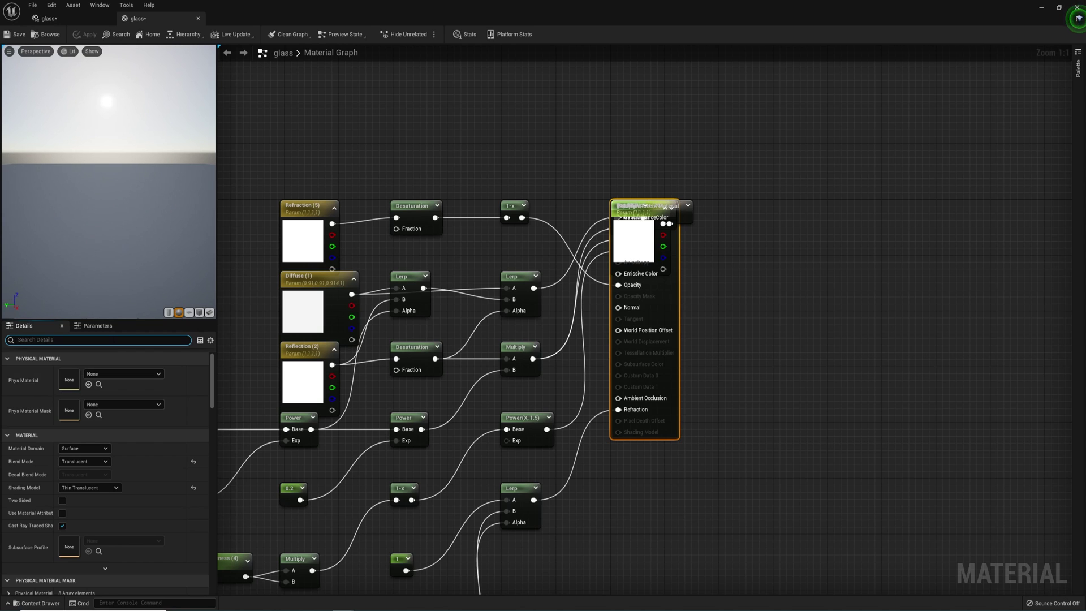
Step: Set the glass material's Refraction Mode to Pixel Normal Offset, apply the change and close the material editor
{"action": "type", "text": "refraction"}
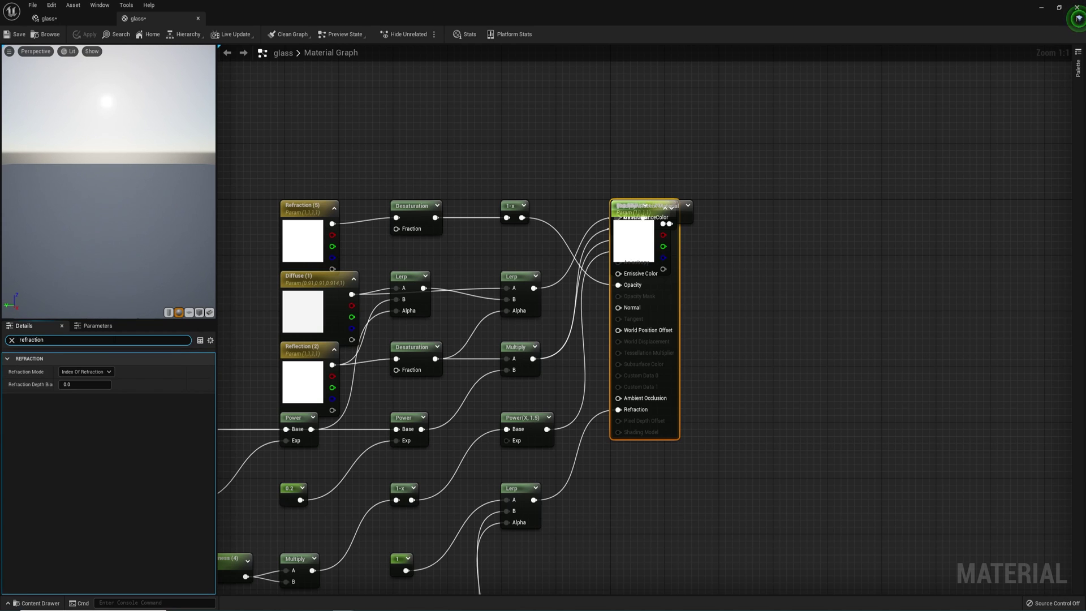
{"action": "left_click", "coordinate": [103, 371]}
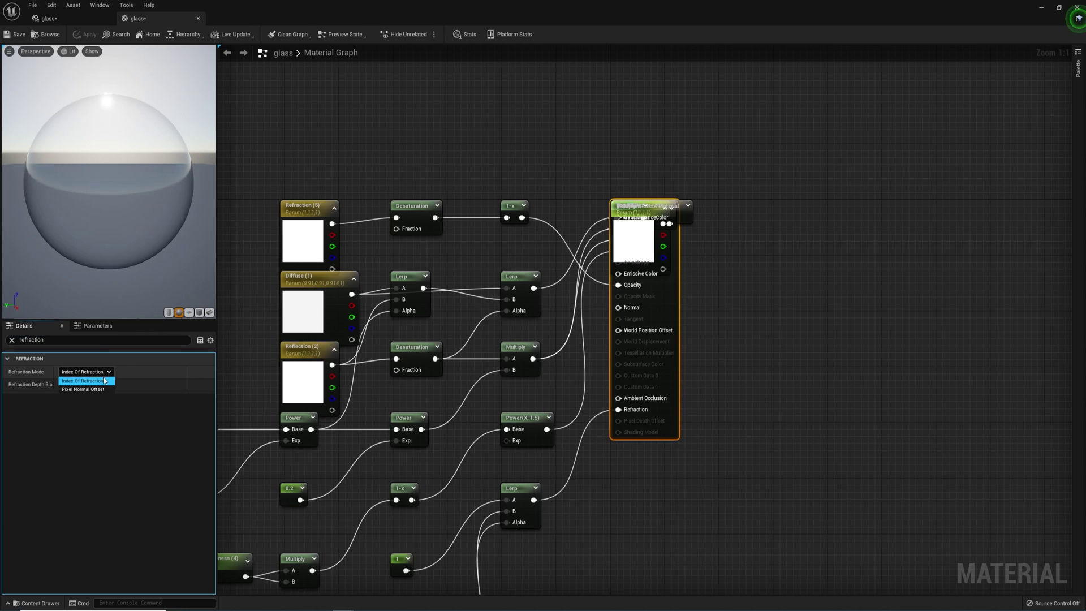
{"action": "left_click", "coordinate": [99, 389]}
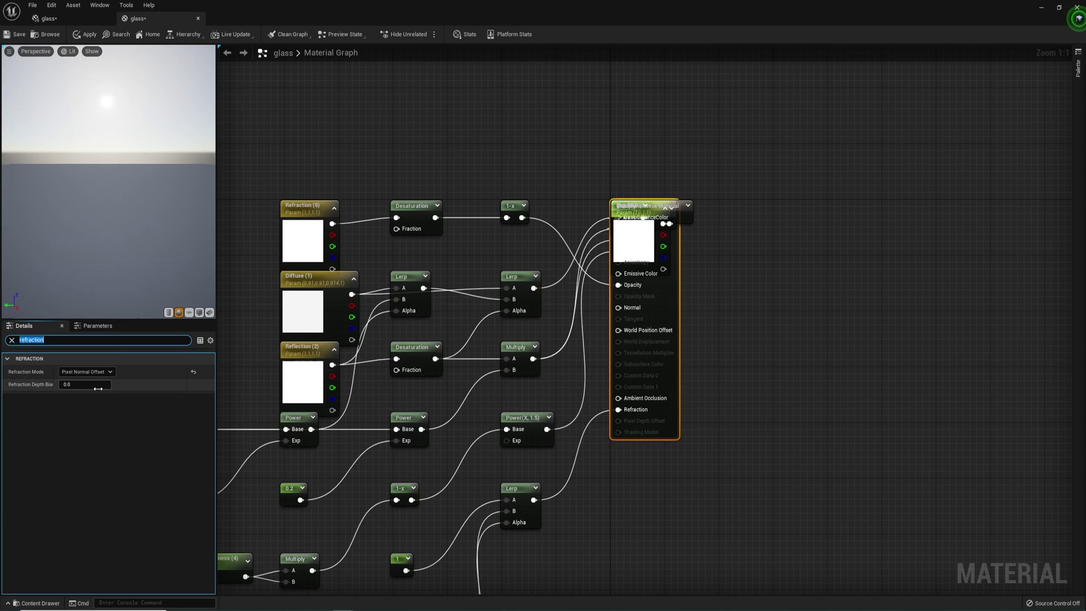
{"action": "left_click", "coordinate": [89, 35]}
{"action": "left_click", "coordinate": [1072, 9]}
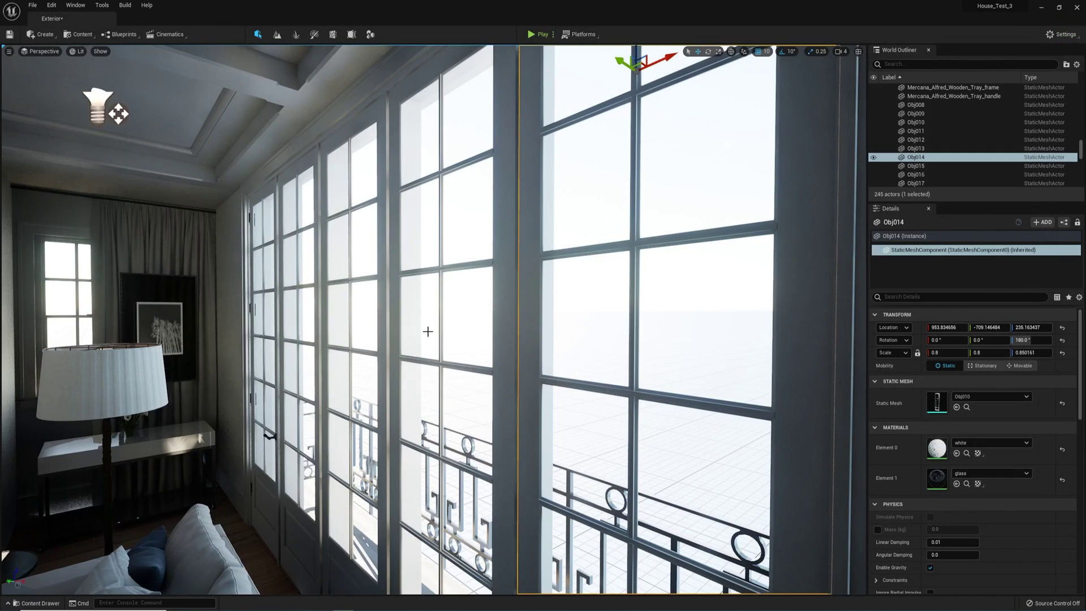
Step: Set the Solar Time of the Environment folder's SunSky actor to 10.72
{"action": "right_click_drag", "start_coordinate": [233, 389], "coordinate": [161, 389]}
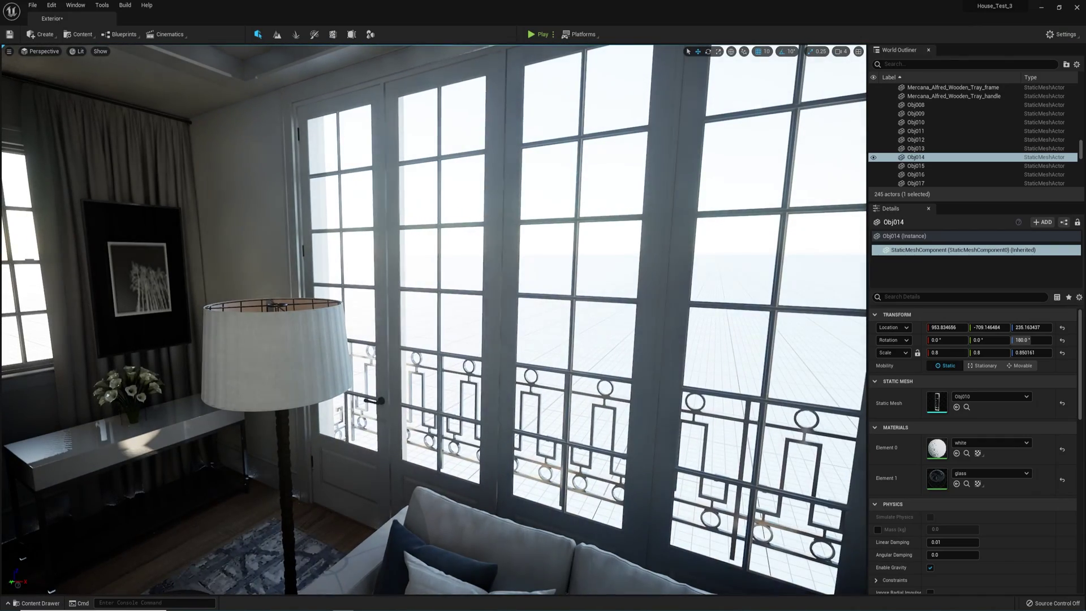
{"action": "right_click_drag", "start_coordinate": [376, 331], "coordinate": [339, 330]}
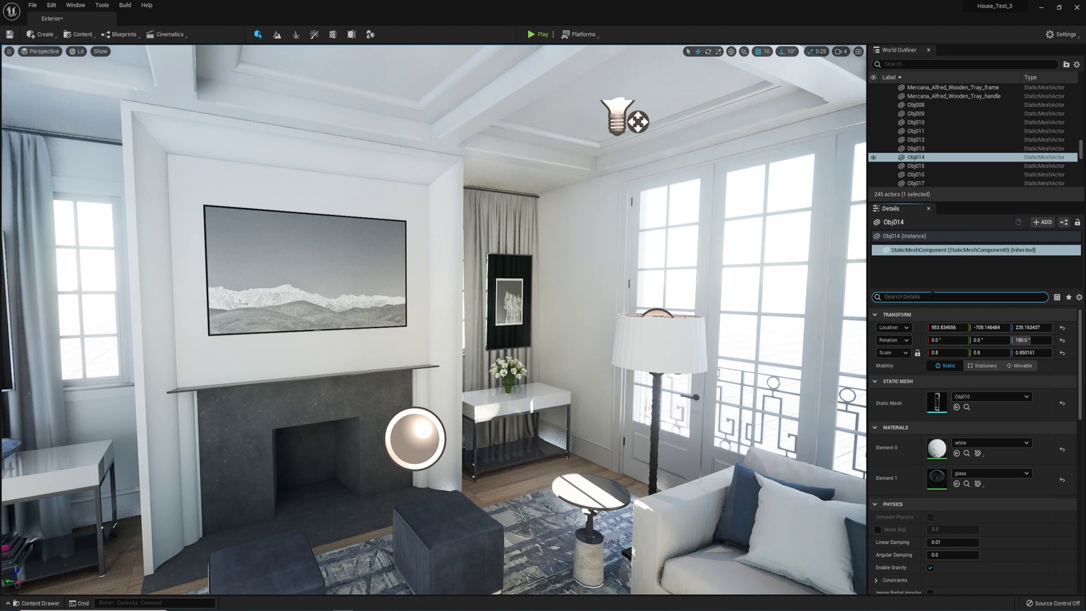
{"action": "scroll", "coordinate": [916, 124], "scroll_direction": "up", "scroll_amount": 4}
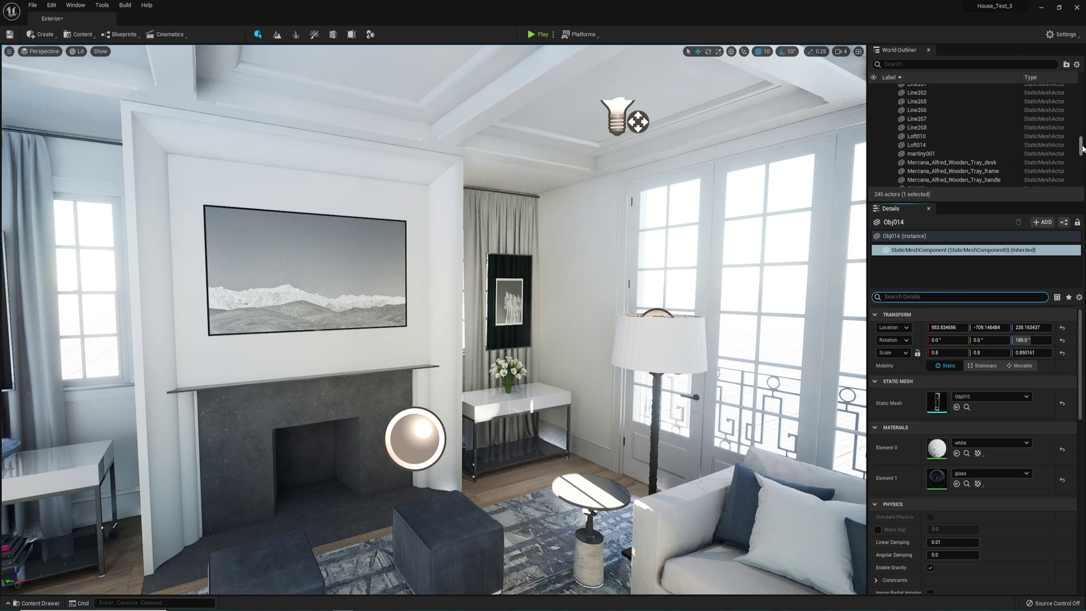
{"action": "left_click_drag", "start_coordinate": [1081, 146], "coordinate": [1078, 73]}
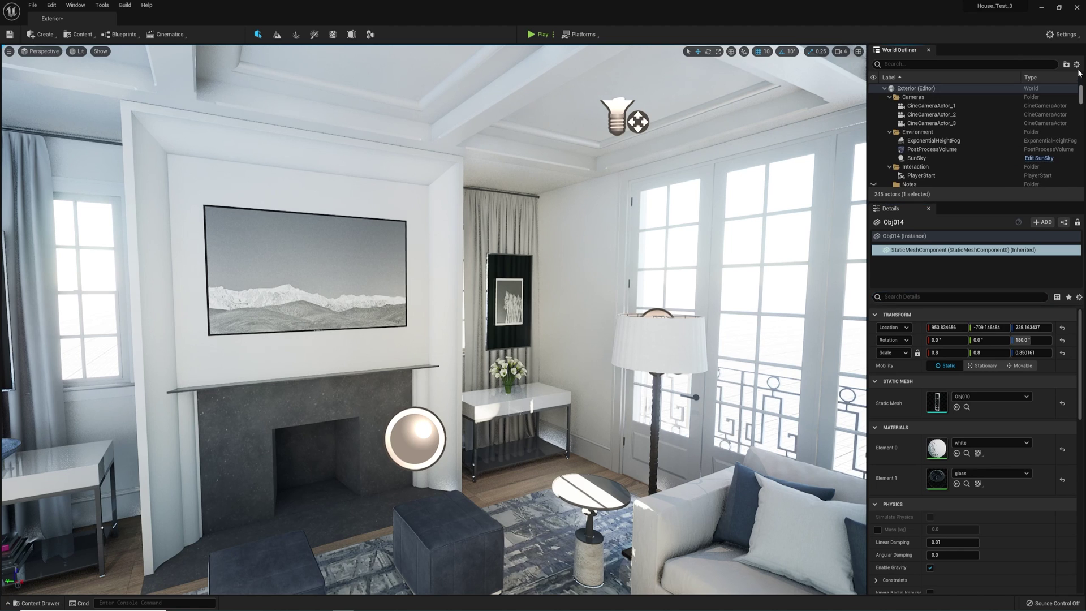
{"action": "left_click", "coordinate": [917, 158]}
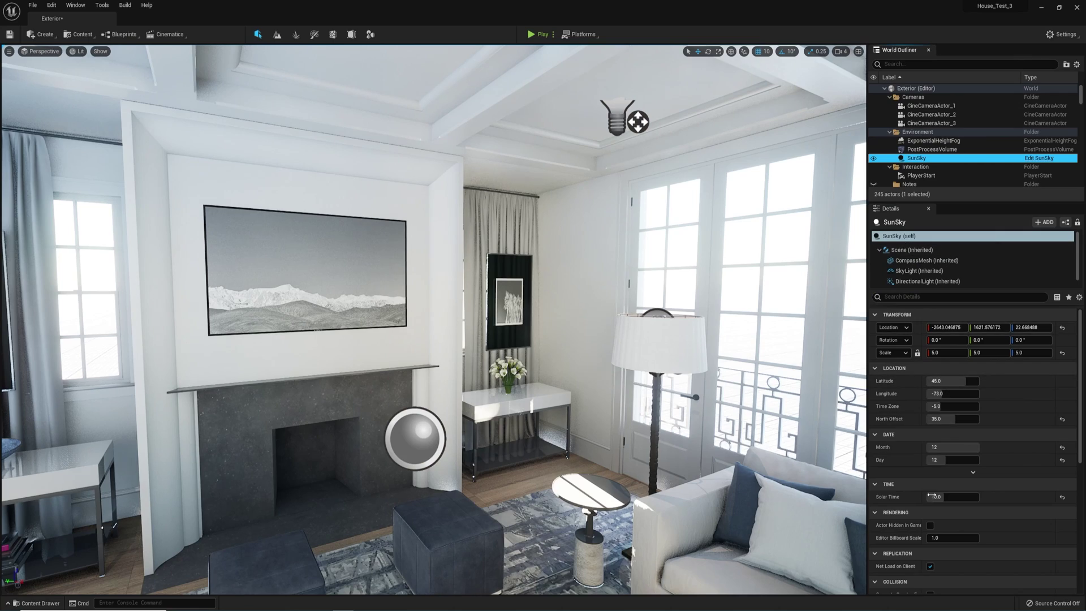
{"action": "mouse_move", "coordinate": [941, 498]}
{"action": "left_mouse_down"}
{"action": "mouse_move", "coordinate": [1018, 497]}
{"action": "mouse_move", "coordinate": [933, 497]}
{"action": "mouse_move", "coordinate": [946, 498]}
{"action": "left_mouse_up"}
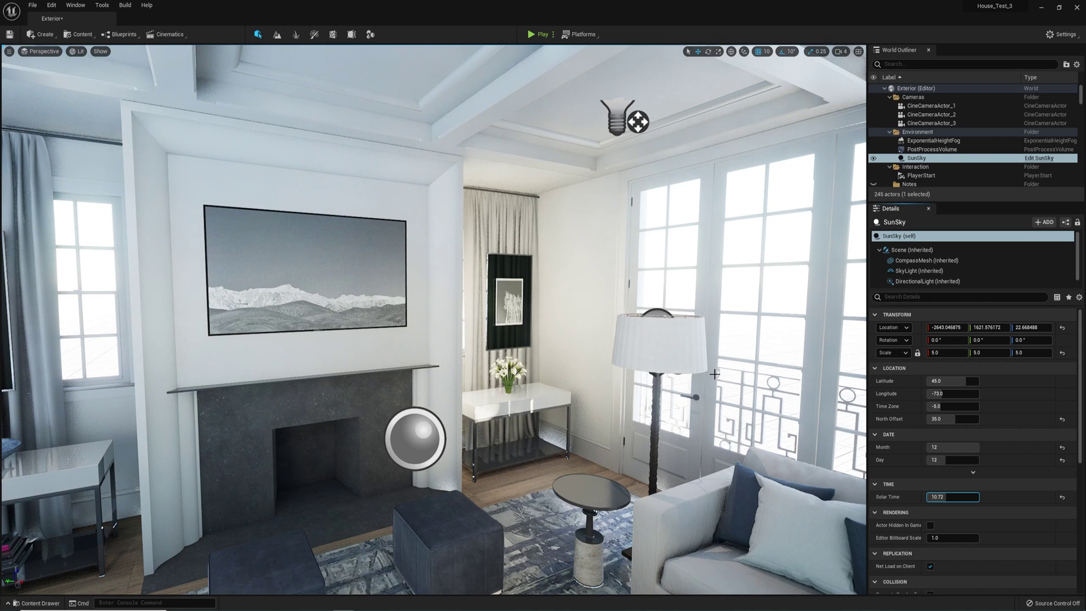
Step: Find the PostProcessVolume by searching for "post", enable its White Balance Temp override and set it to 6392
{"action": "left_click", "coordinate": [899, 63]}
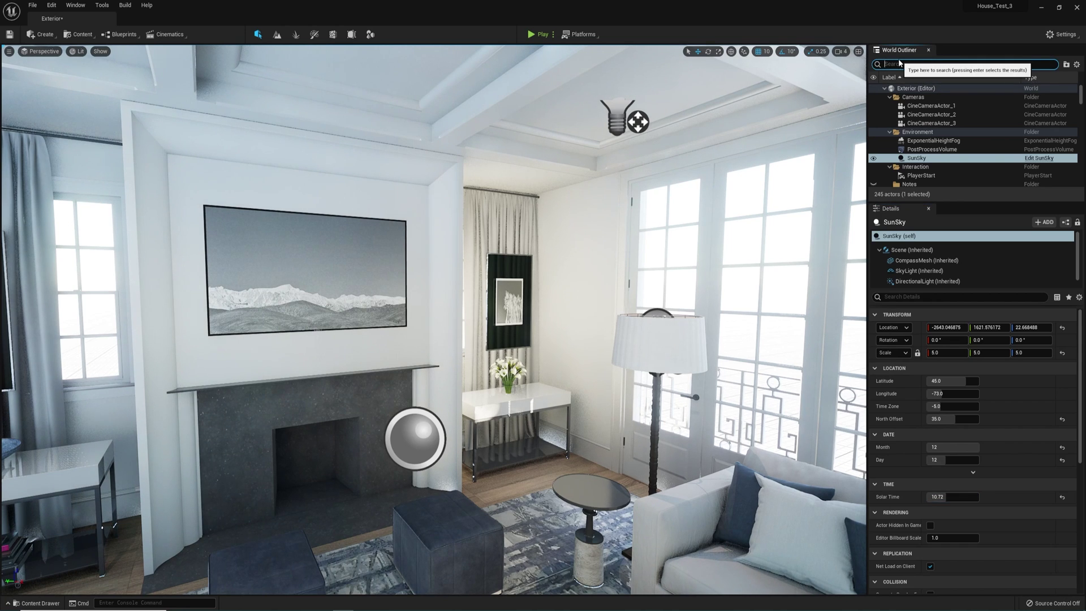
{"action": "type", "text": "post"}
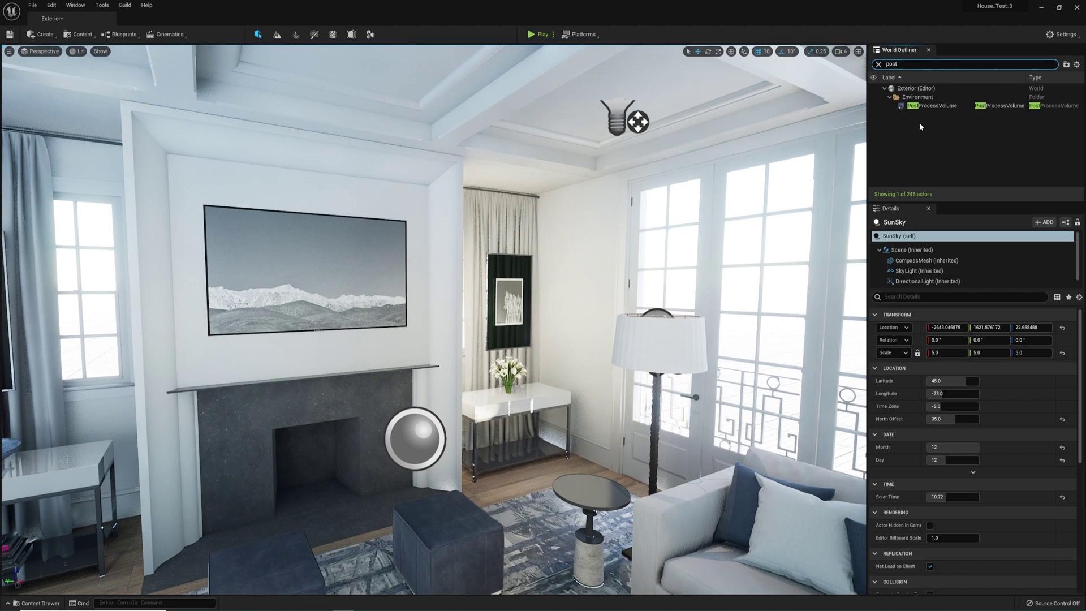
{"action": "key", "text": "s"}
{"action": "right_click_drag", "start_coordinate": [569, 203], "coordinate": [559, 246]}
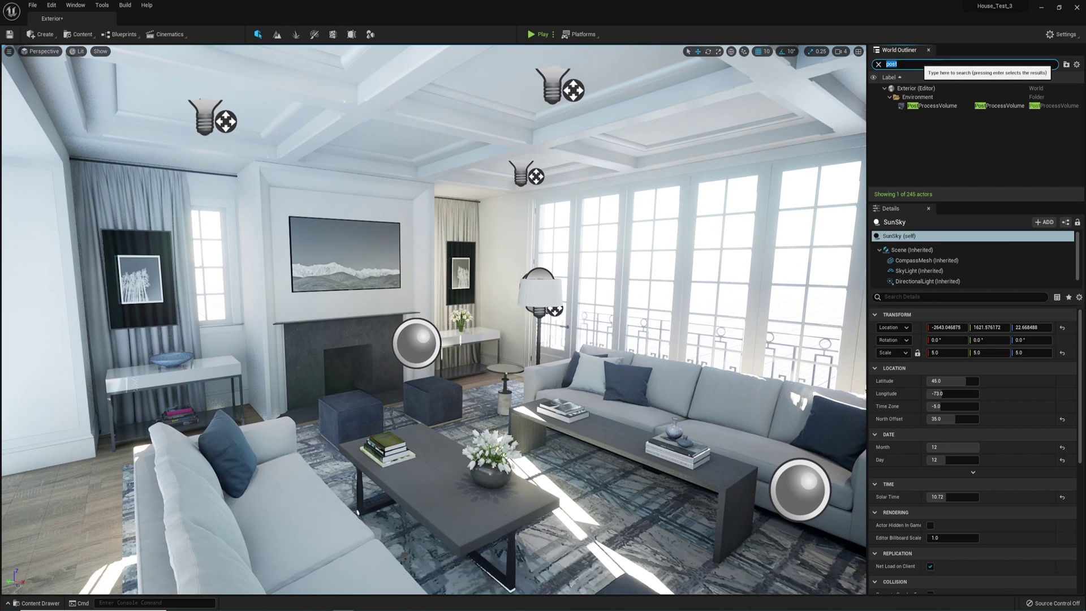
{"action": "left_click", "coordinate": [931, 106]}
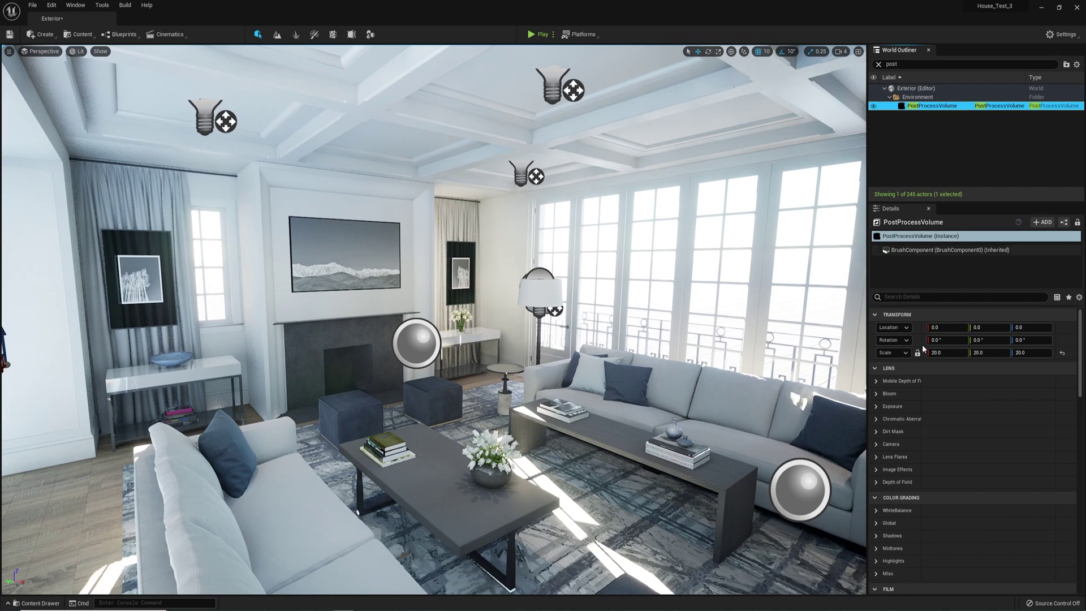
{"action": "left_click", "coordinate": [916, 511]}
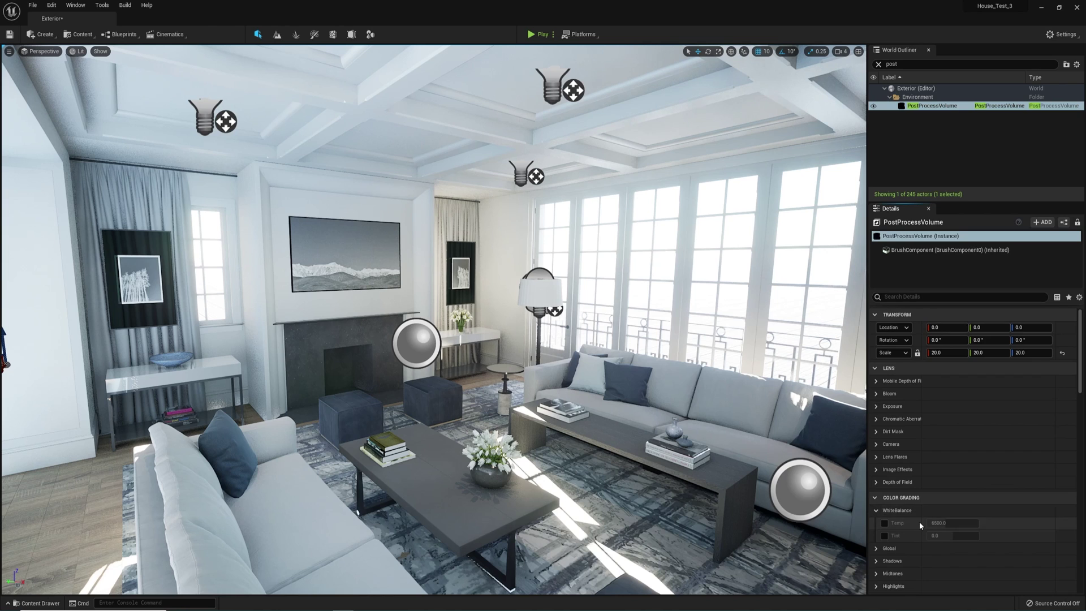
{"action": "scroll", "coordinate": [919, 521], "scroll_direction": "down", "scroll_amount": 2}
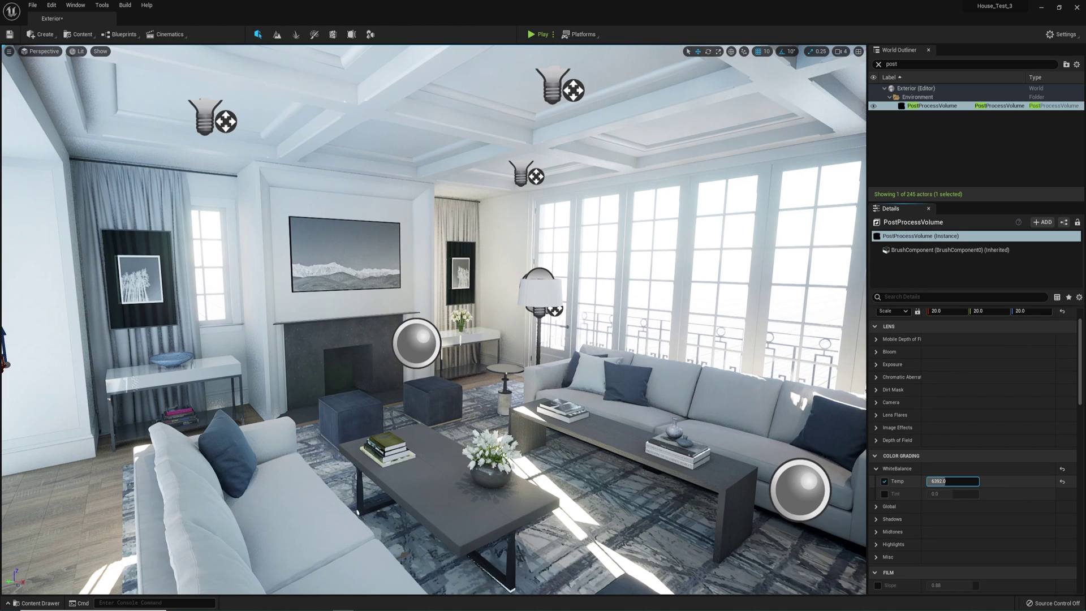
Step: Try Lens Flares intensities of 0.64 and 0.2 on the PostProcessVolume, and set the intensity to 0.01
{"action": "left_click", "coordinate": [893, 415]}
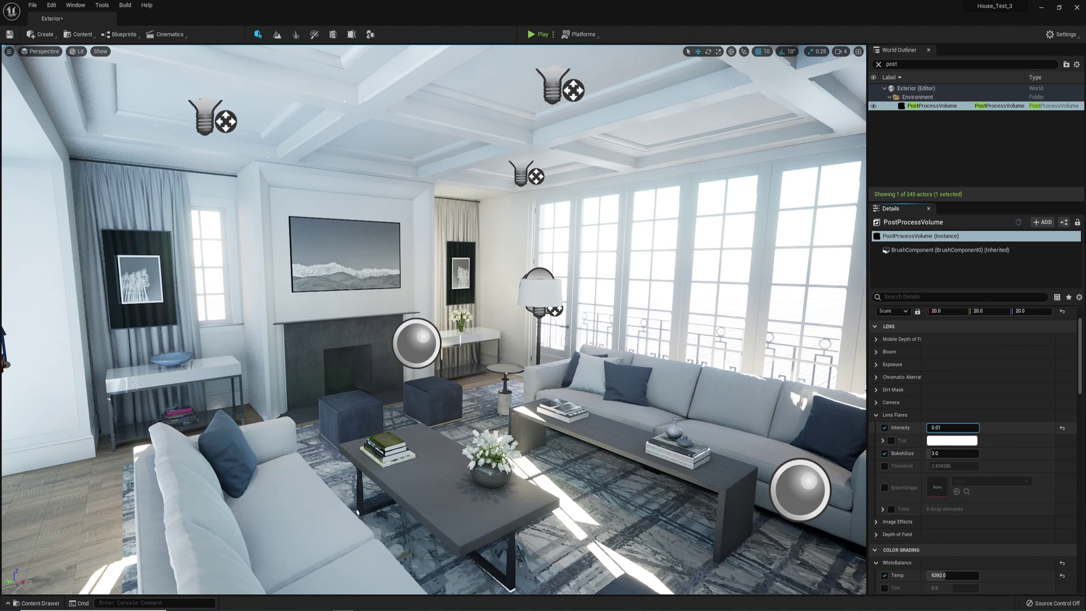
{"action": "left_click_drag", "start_coordinate": [952, 427], "coordinate": [990, 428]}
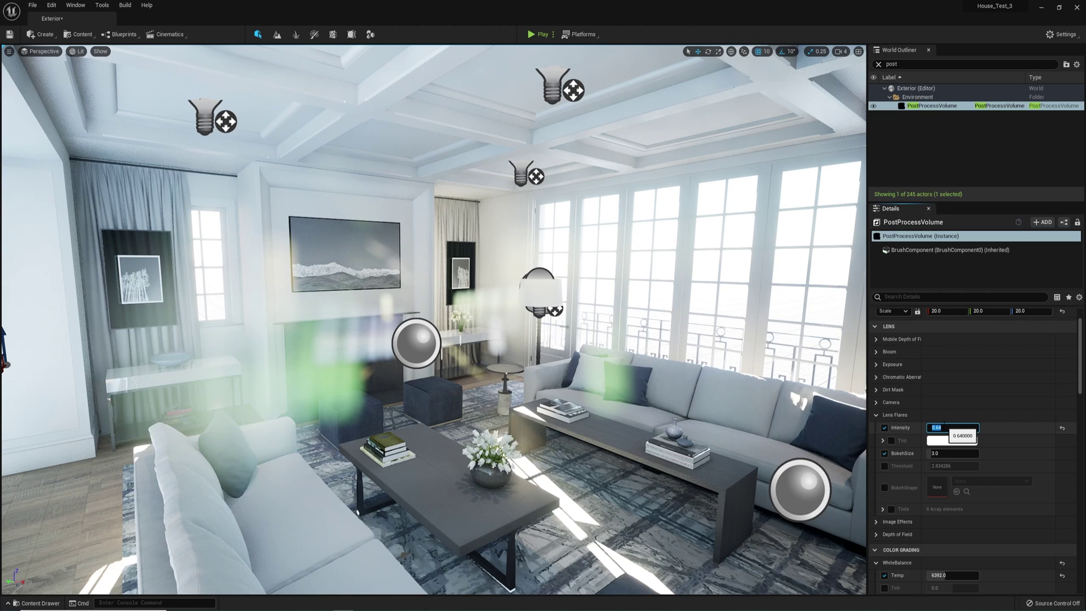
{"action": "key", "text": "Return"}
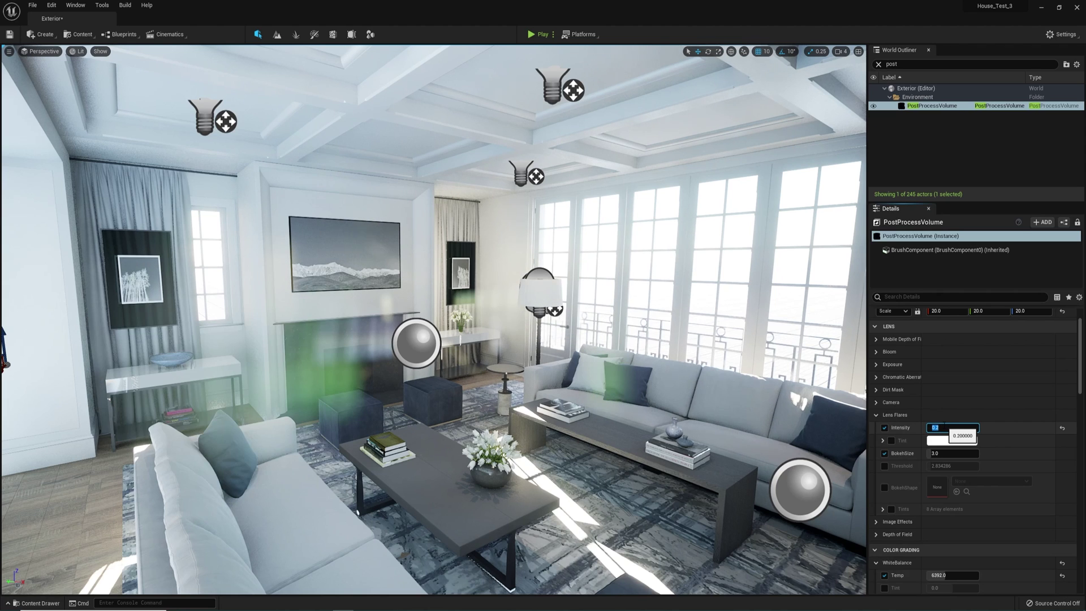
{"action": "type", "text": ".01"}
{"action": "key", "text": "Return"}
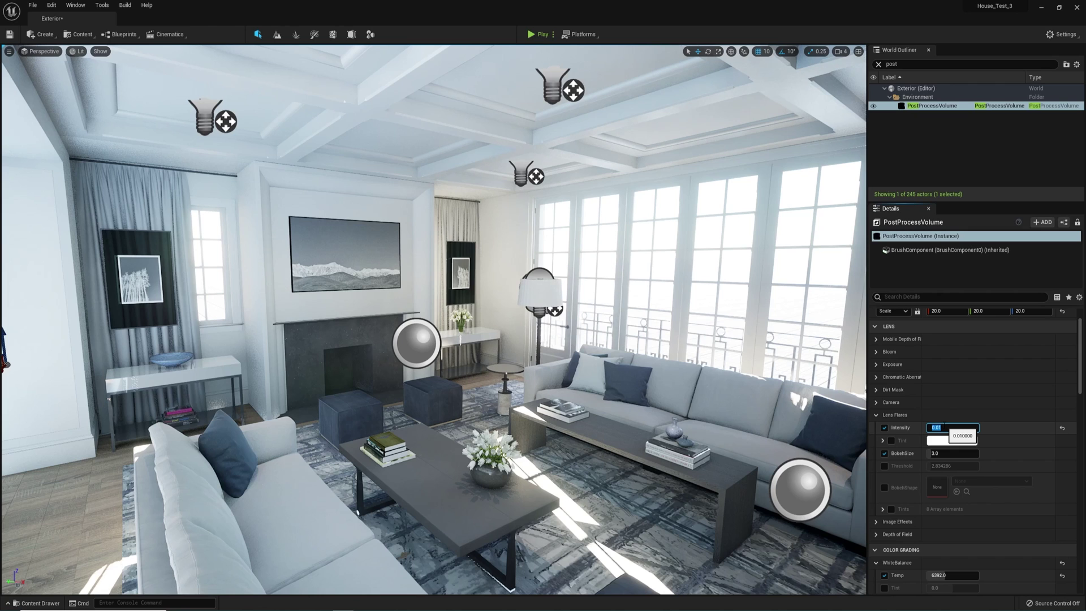
Step: Set the Exposure Compensation of the PostProcessVolume's Lens settings to about 1.5
{"action": "scroll", "coordinate": [1017, 516], "scroll_direction": "down", "scroll_amount": 5}
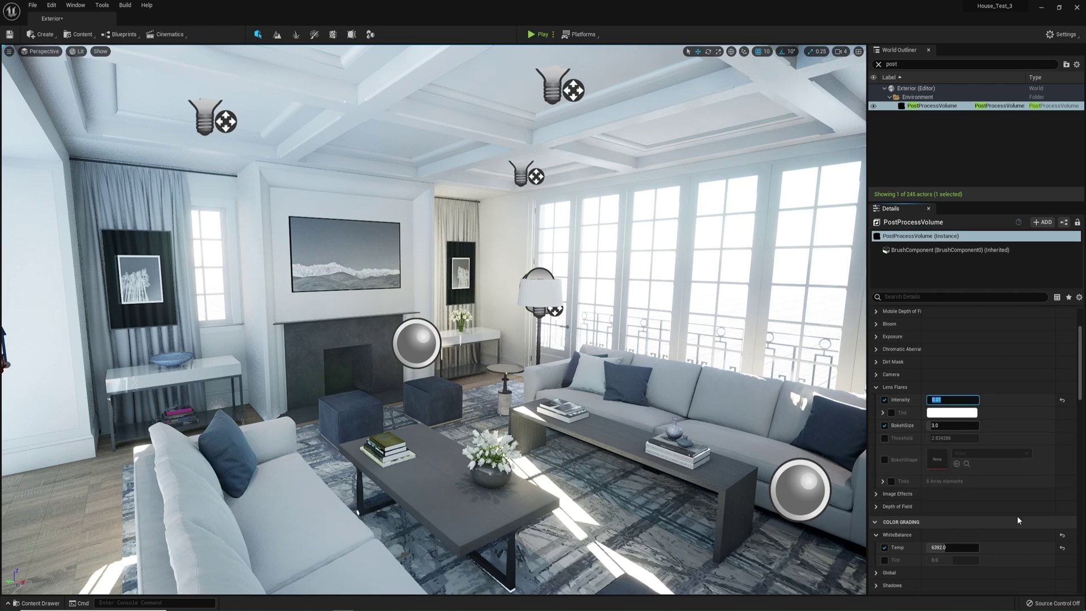
{"action": "scroll", "coordinate": [1018, 520], "scroll_direction": "down", "scroll_amount": 6}
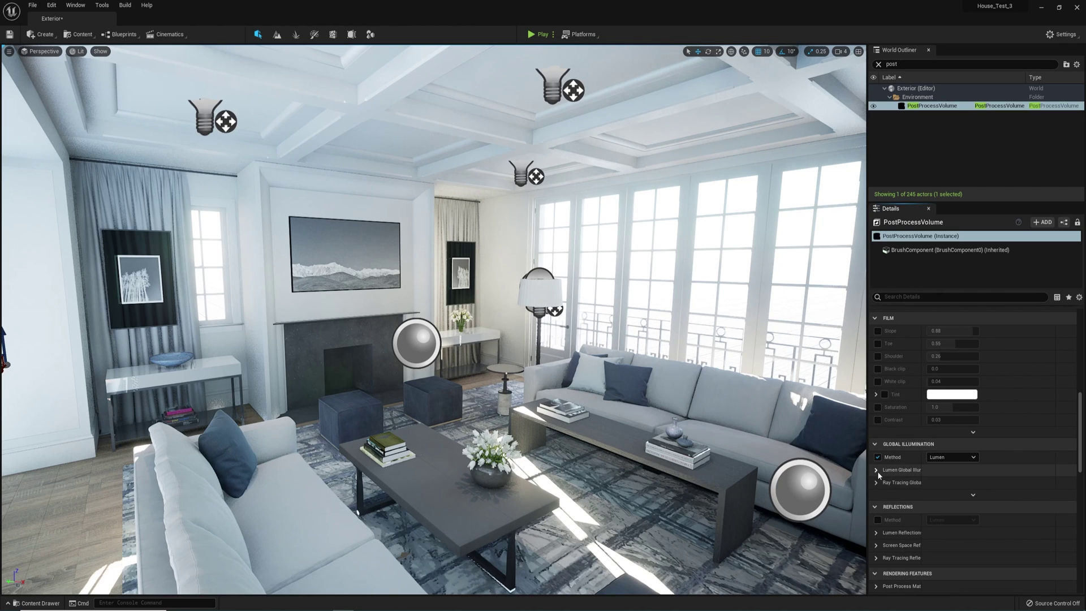
{"action": "scroll", "coordinate": [1044, 364], "scroll_direction": "up", "scroll_amount": 5}
{"action": "scroll", "coordinate": [1033, 368], "scroll_direction": "up", "scroll_amount": 5}
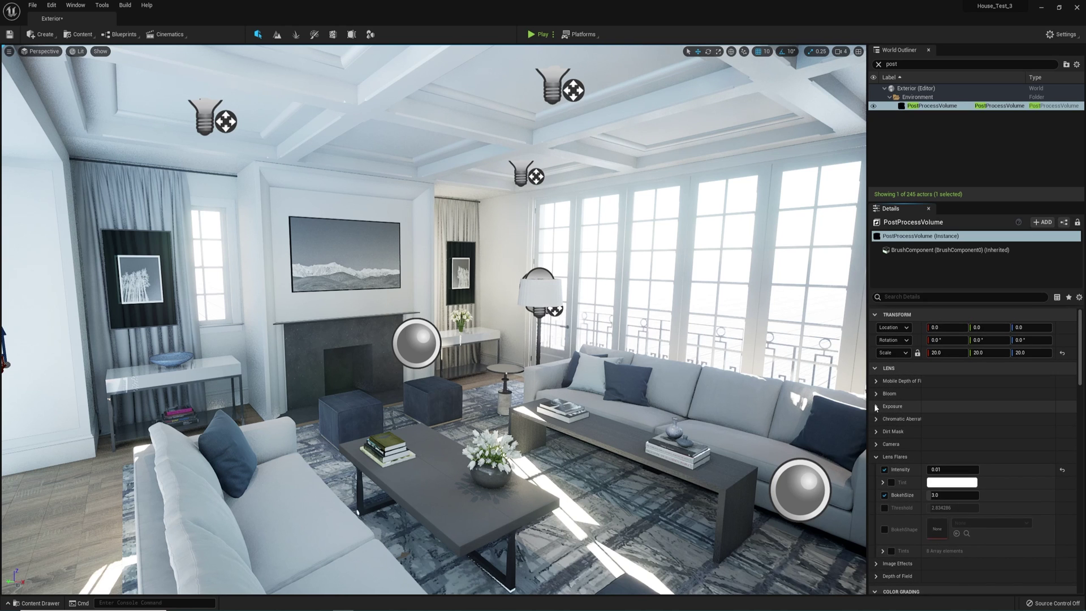
{"action": "left_click", "coordinate": [876, 406]}
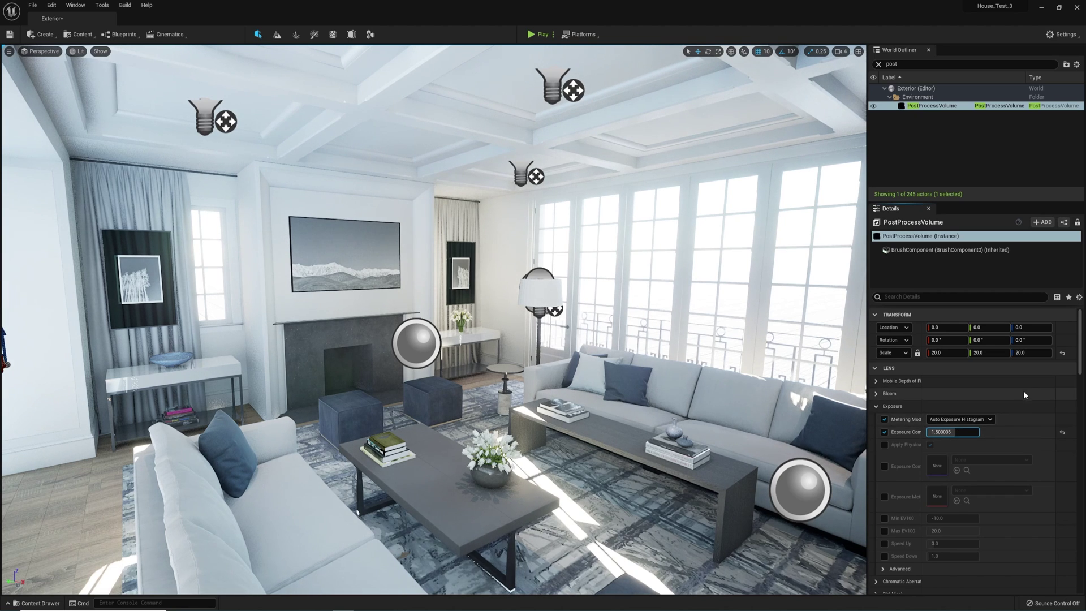
Step: Enable the Lumen Global Illumination Final Gather Quality override on the PostProcessVolume, try 5 and set it to 10
{"action": "scroll", "coordinate": [1035, 430], "scroll_direction": "down", "scroll_amount": 3}
{"action": "scroll", "coordinate": [1023, 464], "scroll_direction": "down", "scroll_amount": 5}
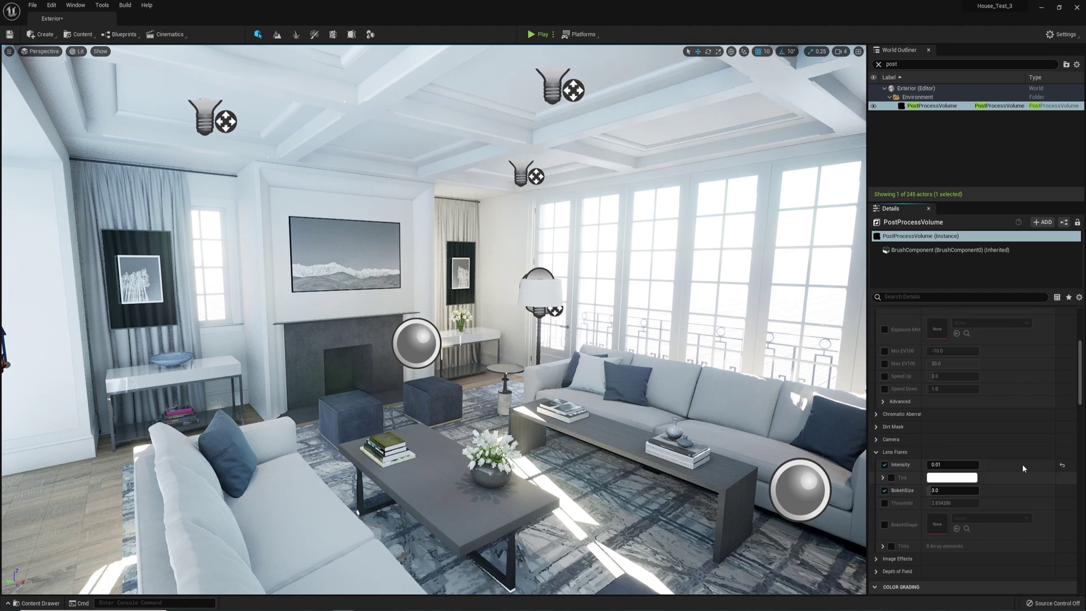
{"action": "scroll", "coordinate": [1057, 458], "scroll_direction": "down", "scroll_amount": 2}
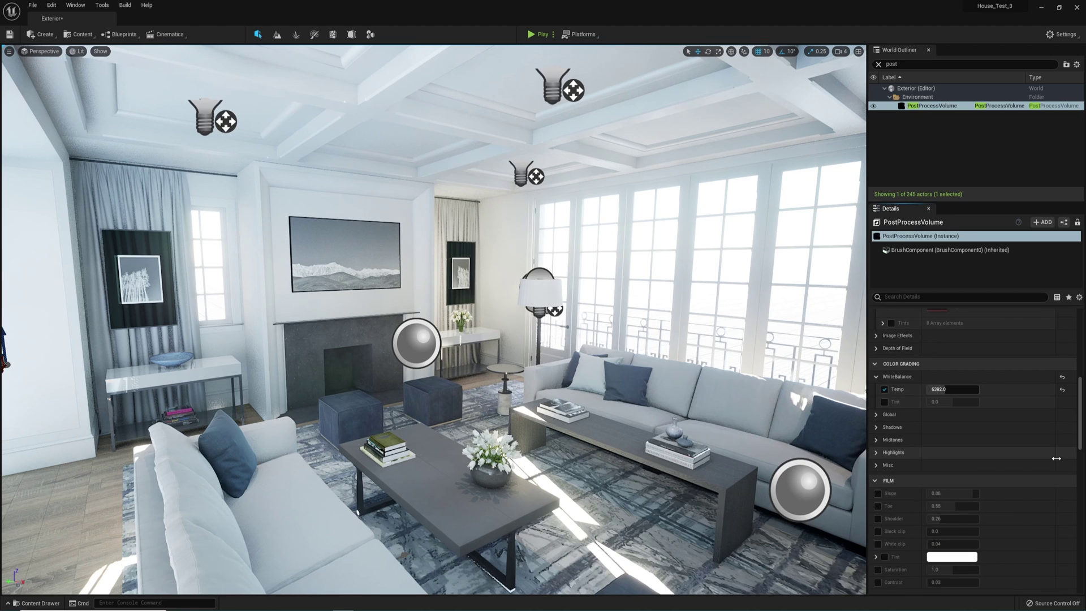
{"action": "scroll", "coordinate": [1055, 462], "scroll_direction": "down", "scroll_amount": 3}
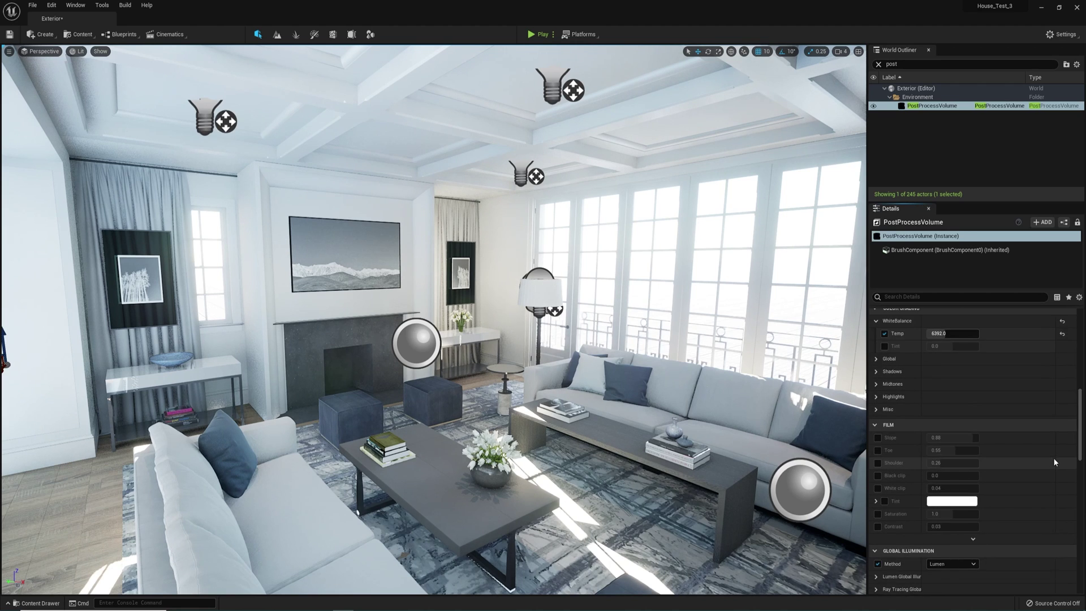
{"action": "scroll", "coordinate": [1055, 462], "scroll_direction": "down", "scroll_amount": 1}
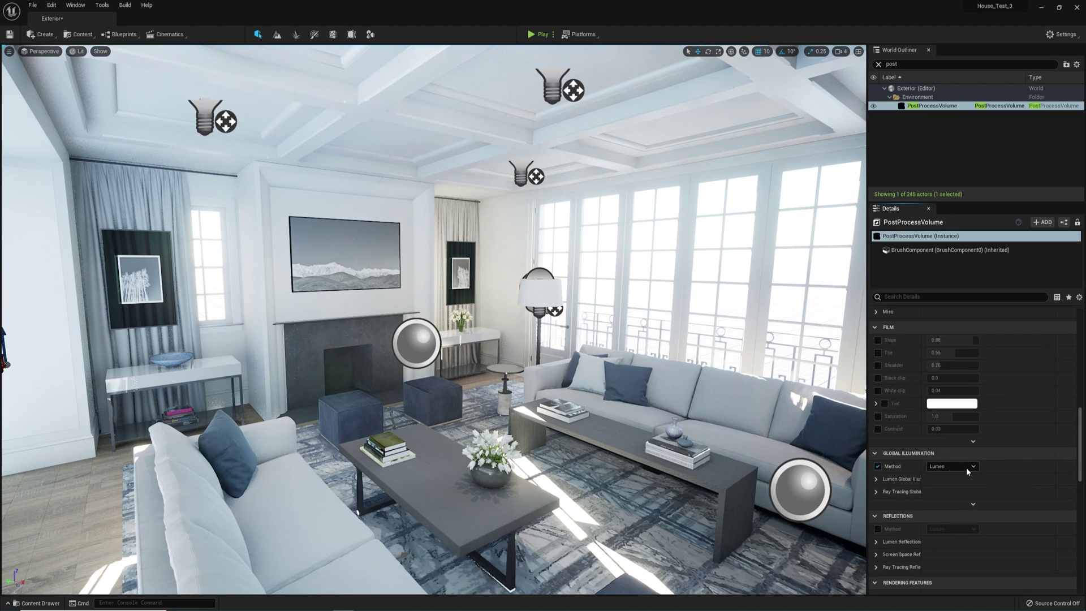
{"action": "left_click", "coordinate": [876, 479]}
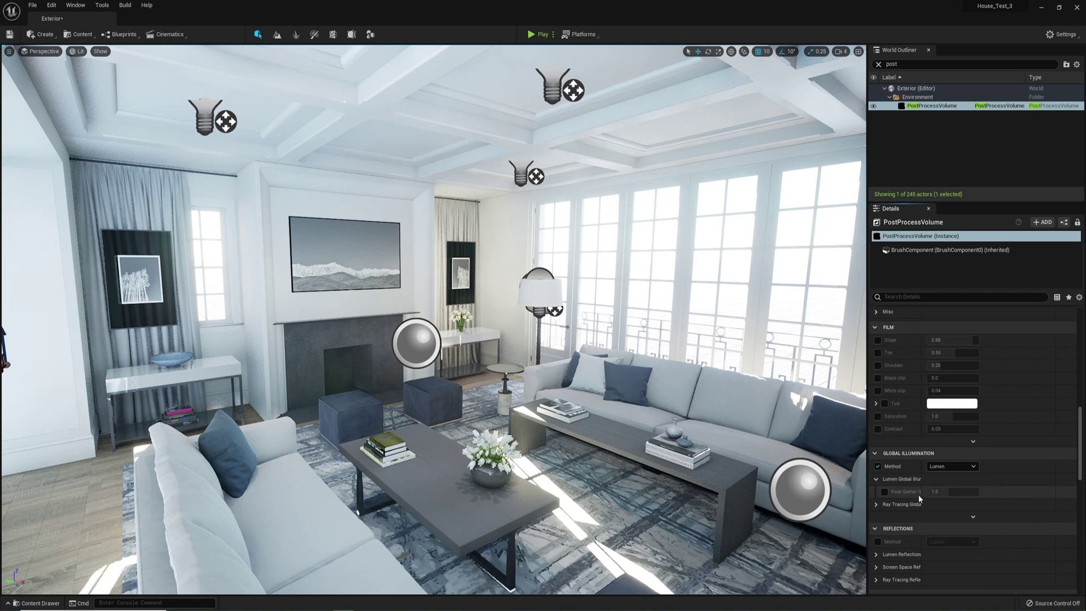
{"action": "left_click", "coordinate": [885, 492]}
{"action": "type", "text": "5"}
{"action": "key", "text": "Return"}
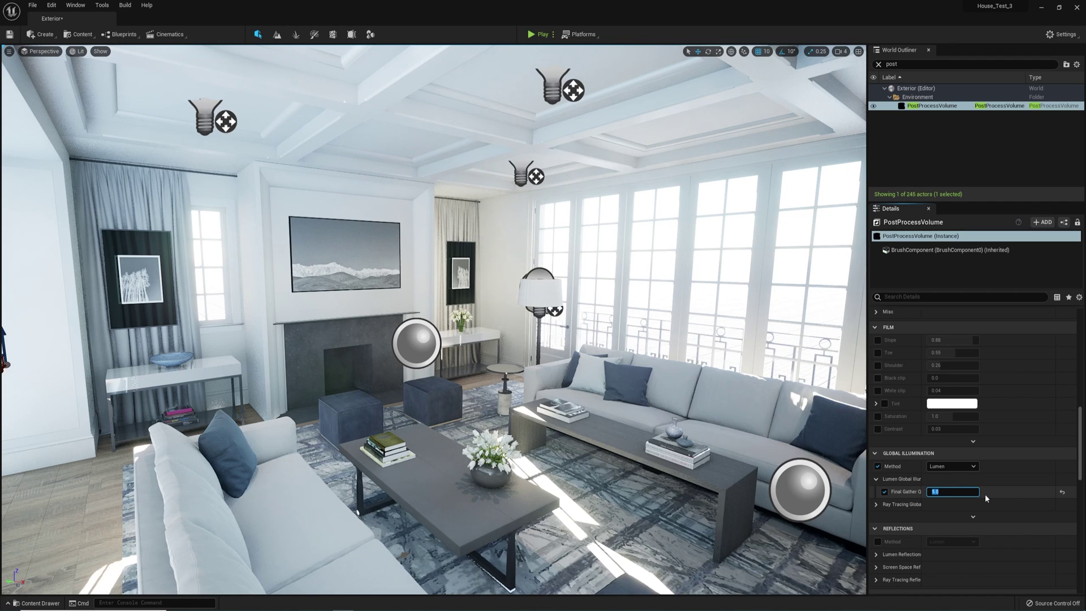
{"action": "type", "text": "10"}
{"action": "key", "text": "Return"}
Step: Examine the lighting on the living room's coffered ceiling, fireplace wall and coffee table from closer, lower viewpoints
{"action": "right_click_drag", "start_coordinate": [433, 319], "coordinate": [498, 134]}
{"action": "key", "text": "w"}
{"action": "right_click_drag", "start_coordinate": [588, 159], "coordinate": [540, 277]}
{"action": "key", "text": "s"}
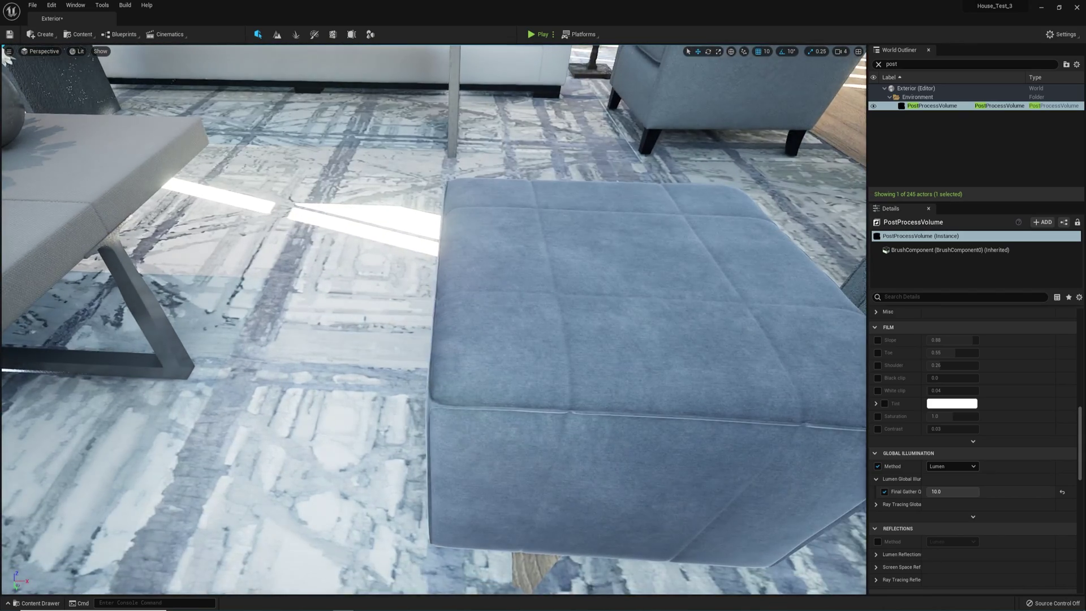
{"action": "right_click_drag", "start_coordinate": [433, 319], "coordinate": [730, 93]}
{"action": "mouse_move", "coordinate": [481, 309]}
{"action": "right_mouse_down"}
{"action": "mouse_move", "coordinate": [429, 325]}
{"action": "mouse_move", "coordinate": [406, 272]}
{"action": "right_mouse_up"}
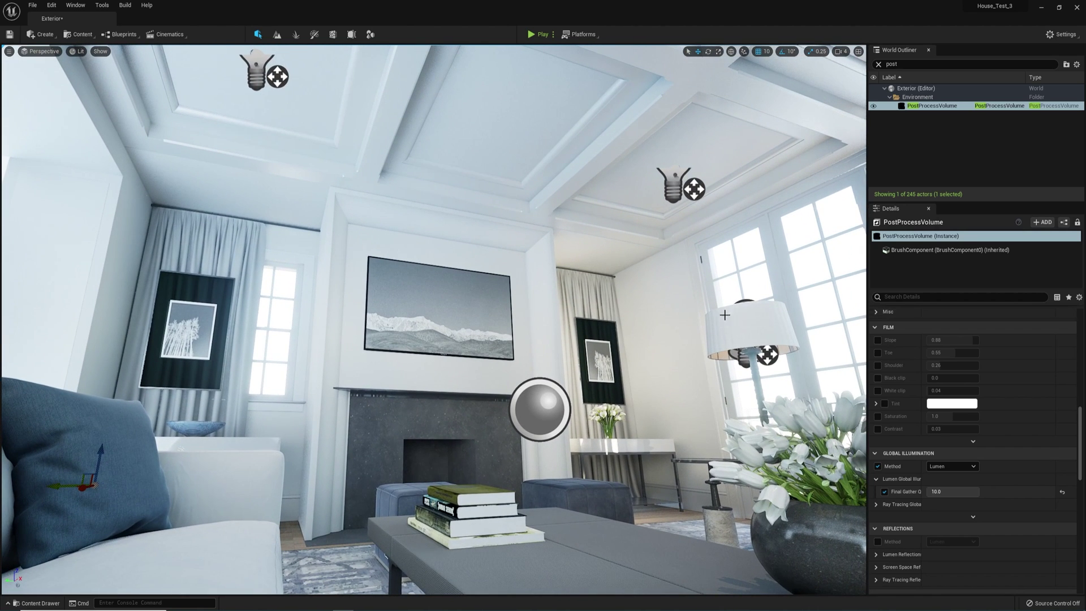
{"action": "right_click_drag", "start_coordinate": [693, 309], "coordinate": [717, 298]}
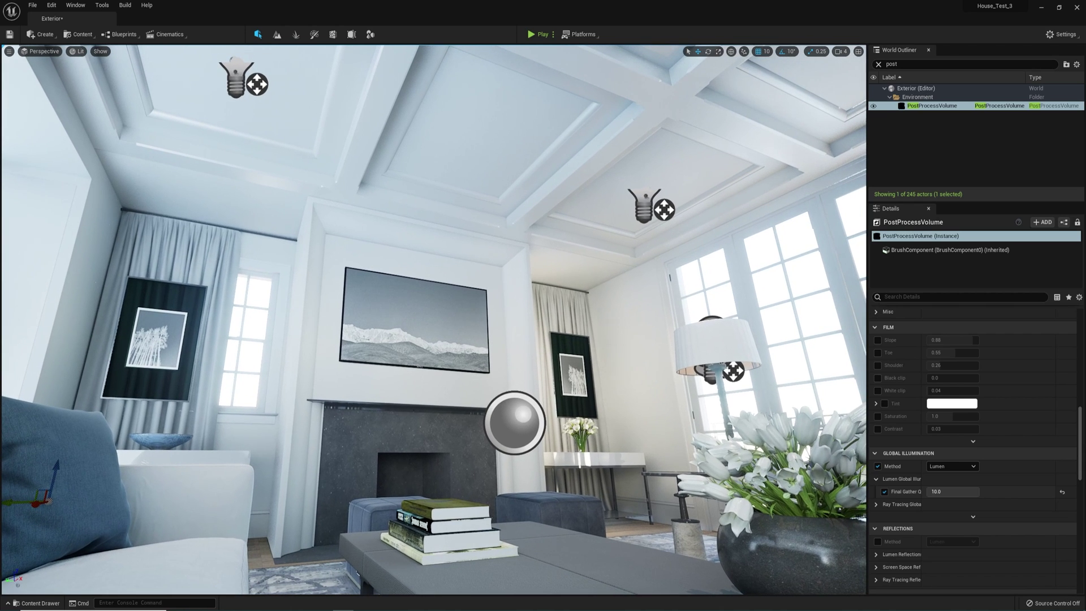